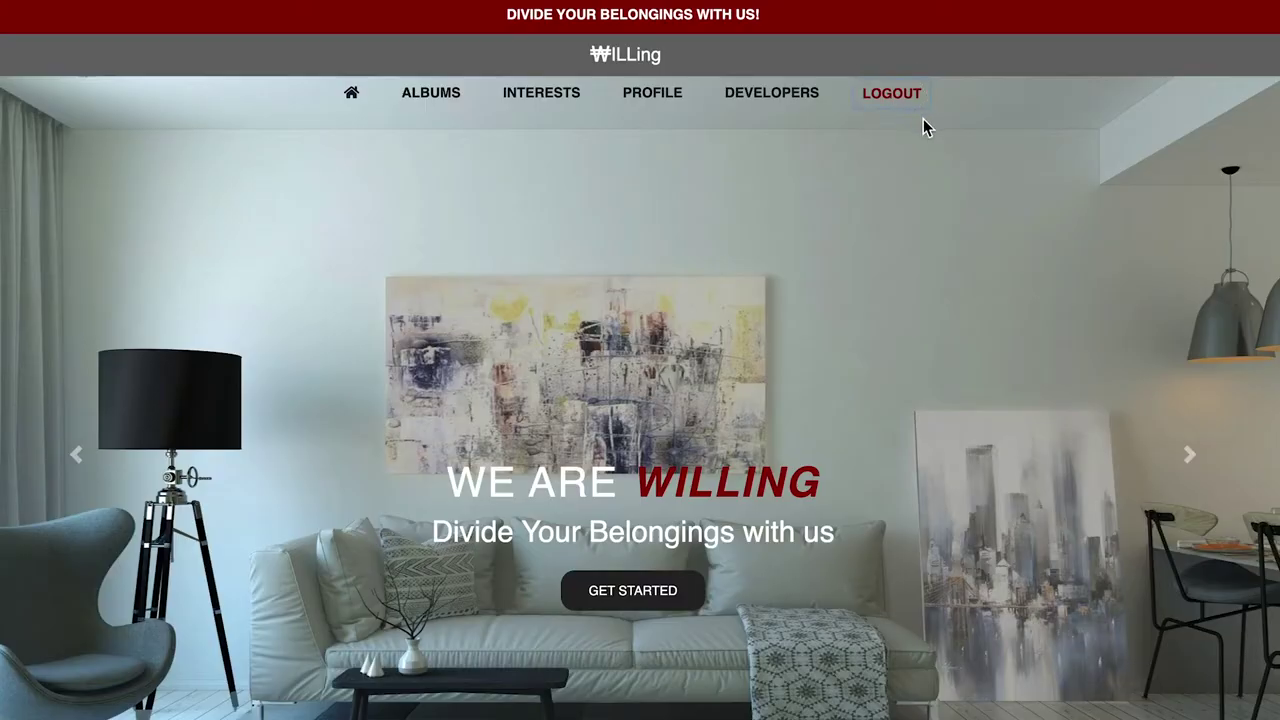
Sign out of WILLing and look over the sign-up form.
click(920, 112)
click(775, 100)
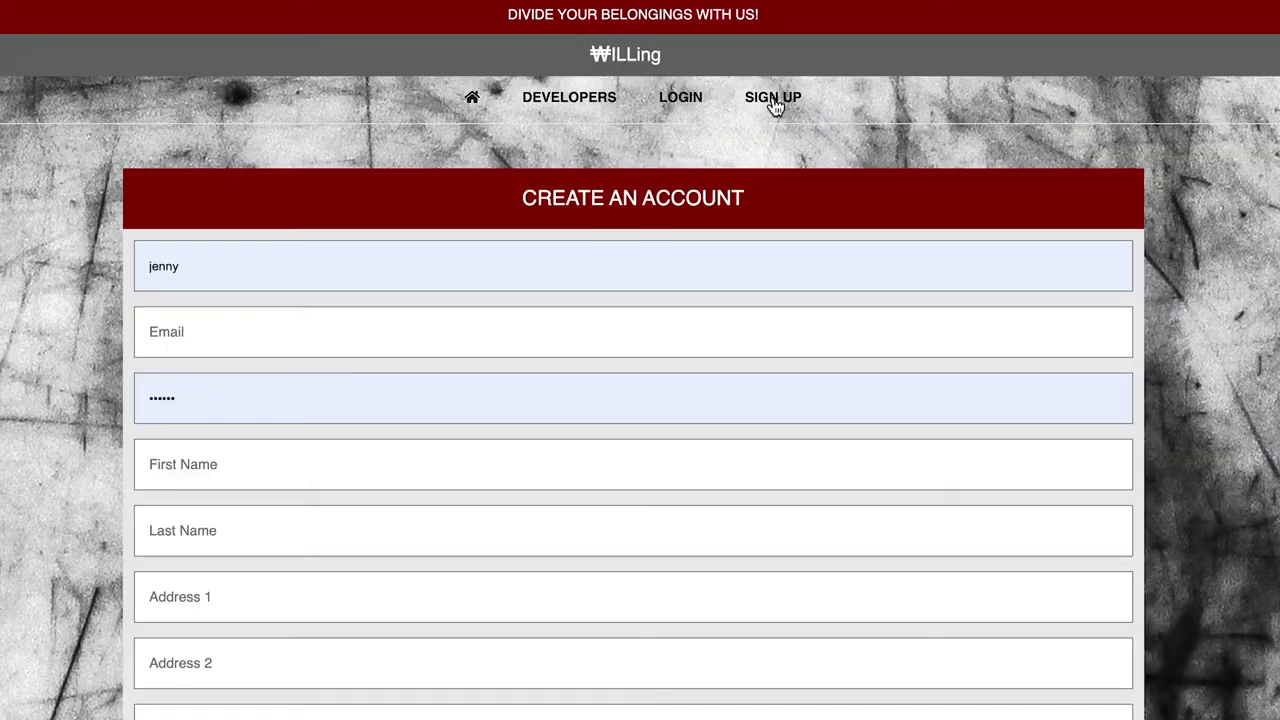
scroll(760, 111, down, 5)
scroll(760, 113, up, 5)
Log back in with the saved username and password and review the account details.
click(690, 105)
click(627, 443)
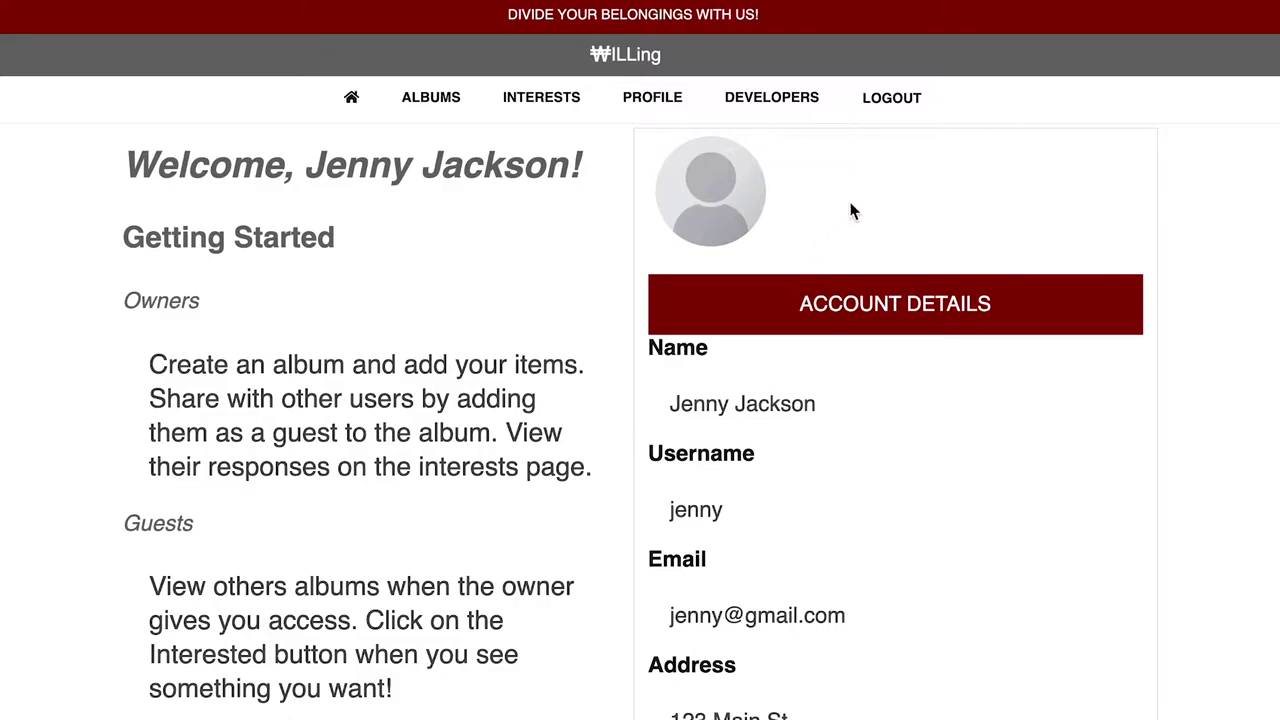
scroll(853, 210, down, 2)
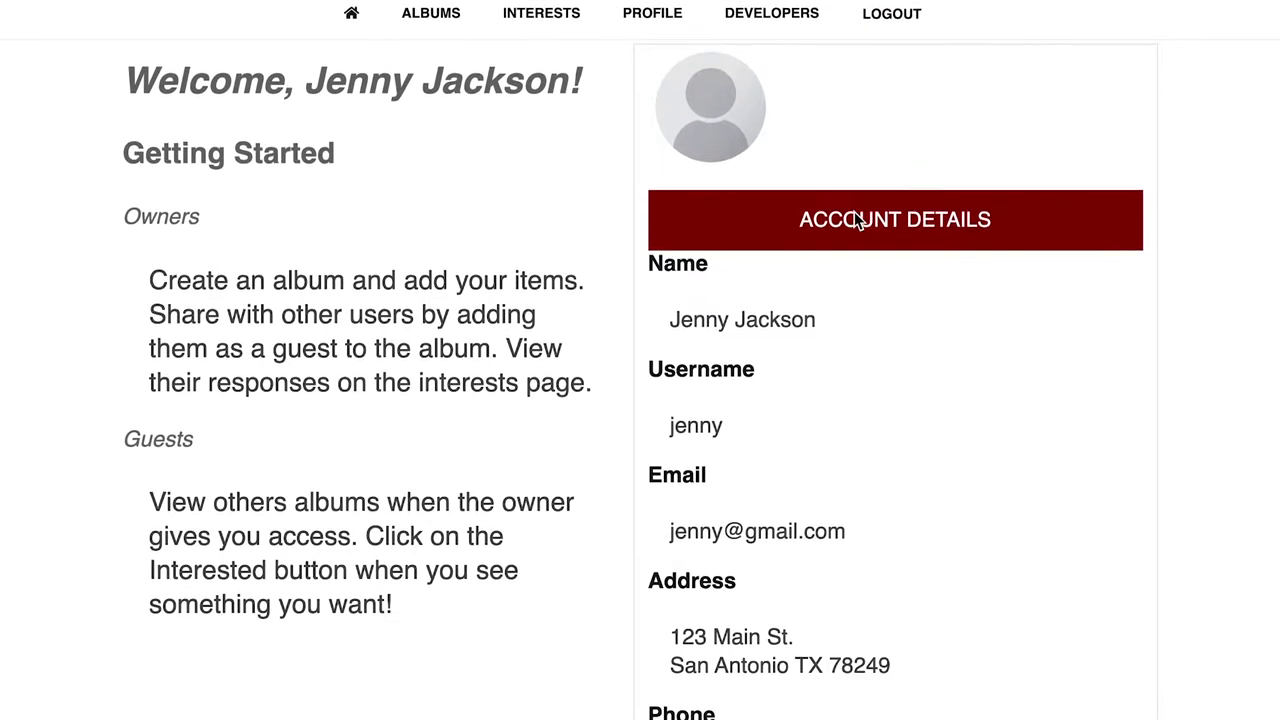
scroll(854, 215, down, 5)
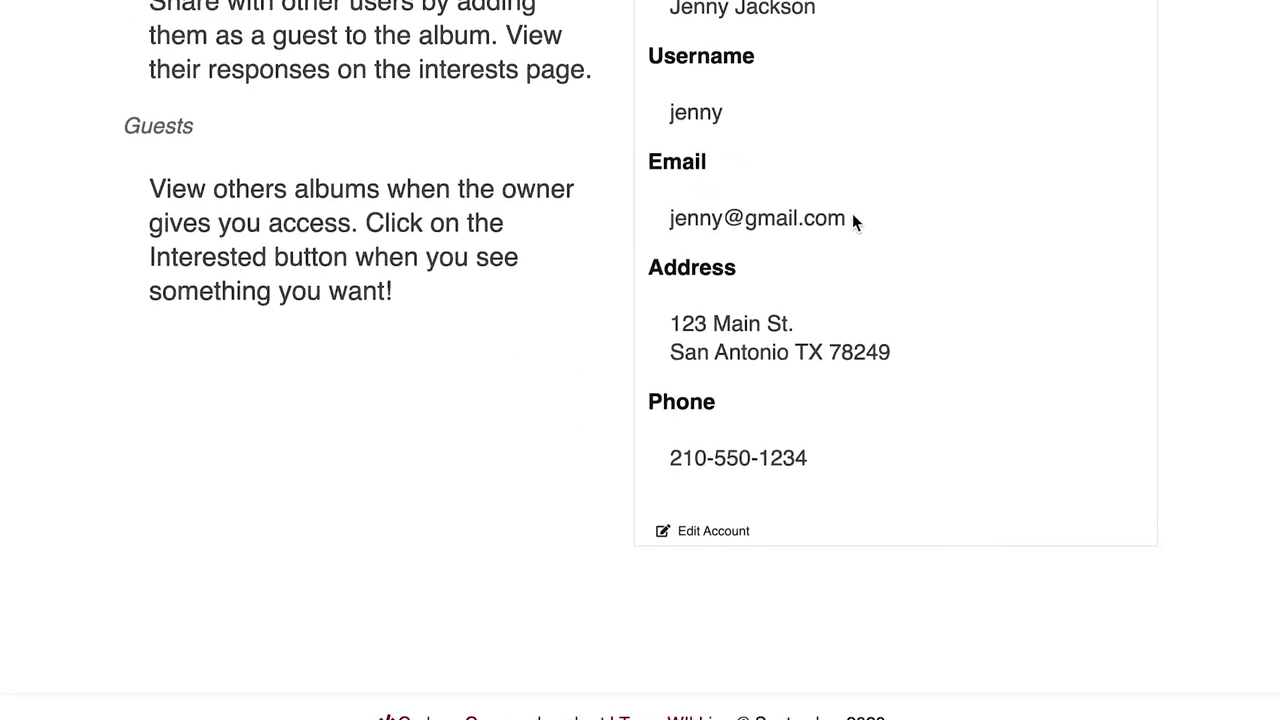
scroll(852, 214, up, 6)
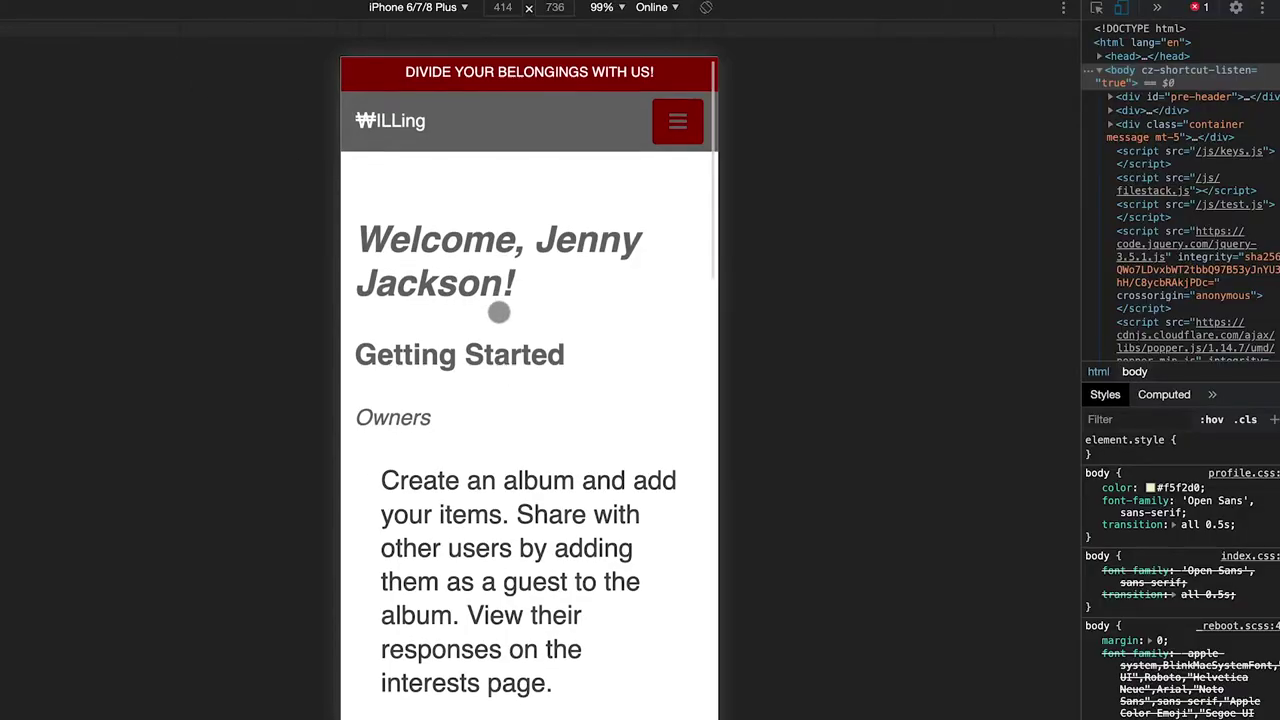
In the phone layout, edit the account and change the phone number's ending to 5555.
scroll(571, 263, down, 15)
click(421, 458)
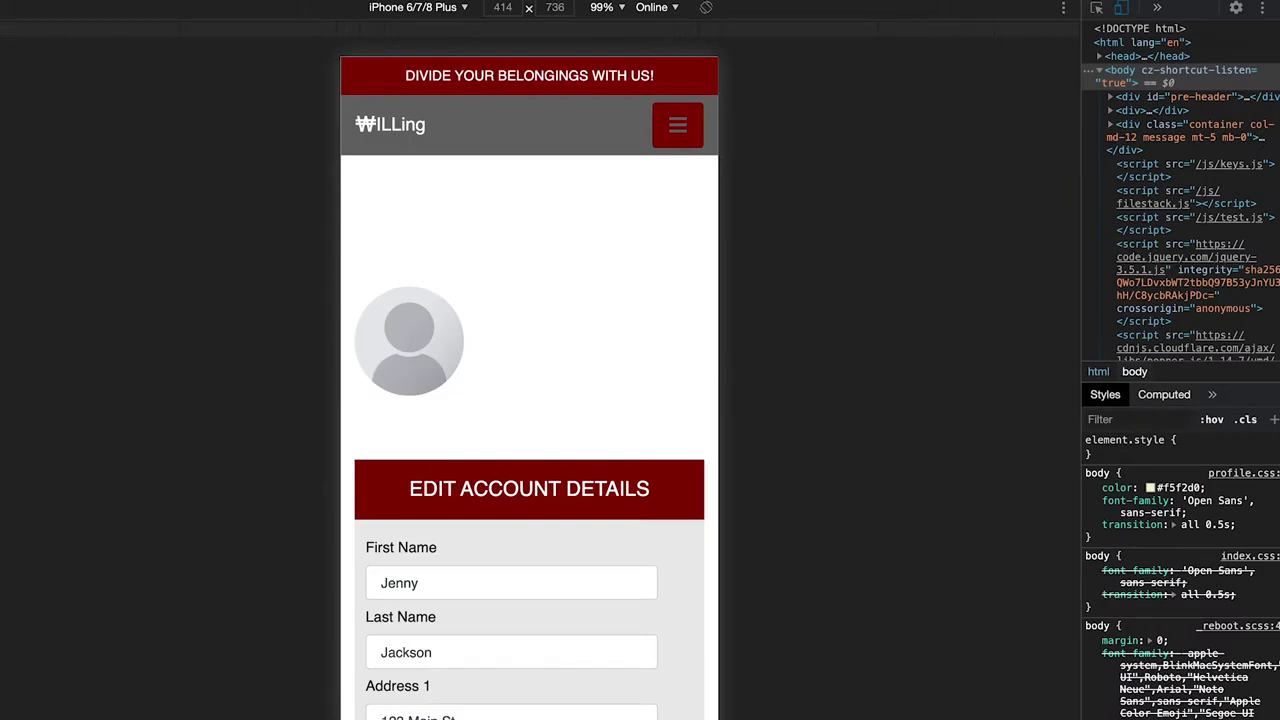
scroll(492, 336, down, 10)
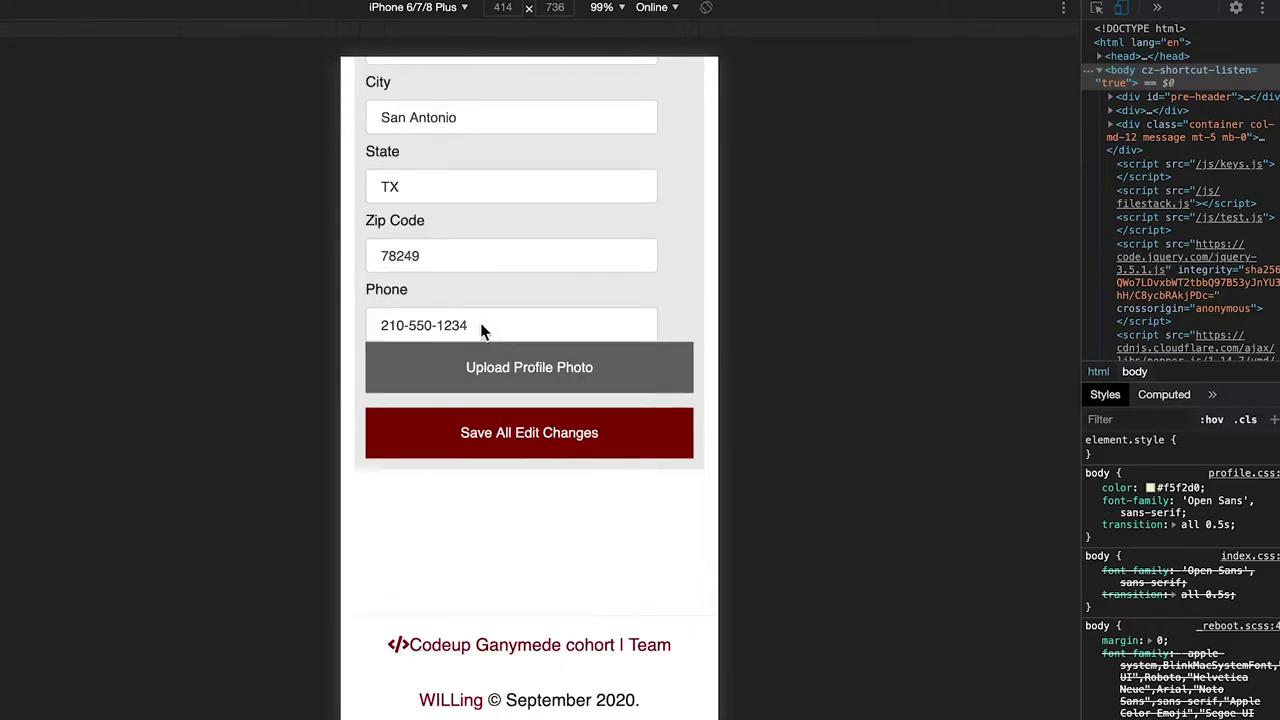
click(483, 325)
key(BackSpace)
key(BackSpace)
key(BackSpace)
key(BackSpace)
text(5555)
Upload the headshot image as the profile photo and save all account edits.
click(577, 377)
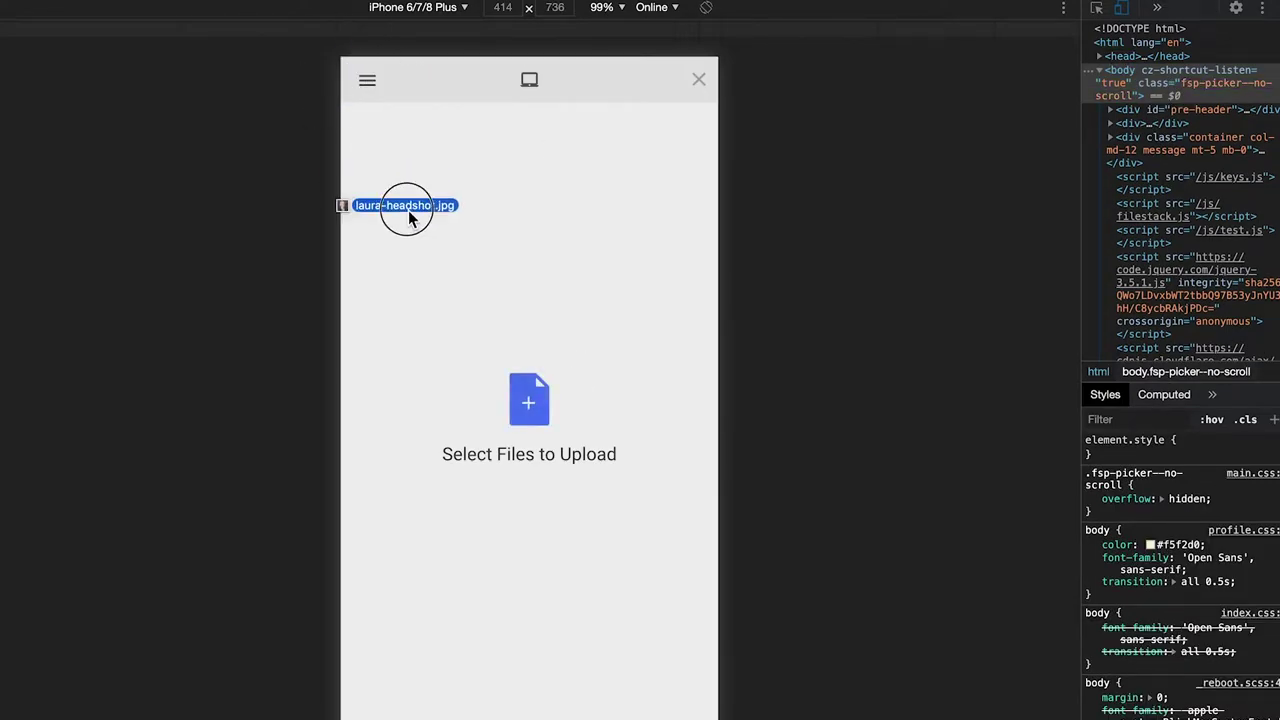
drag(394, 200, 516, 271)
click(675, 703)
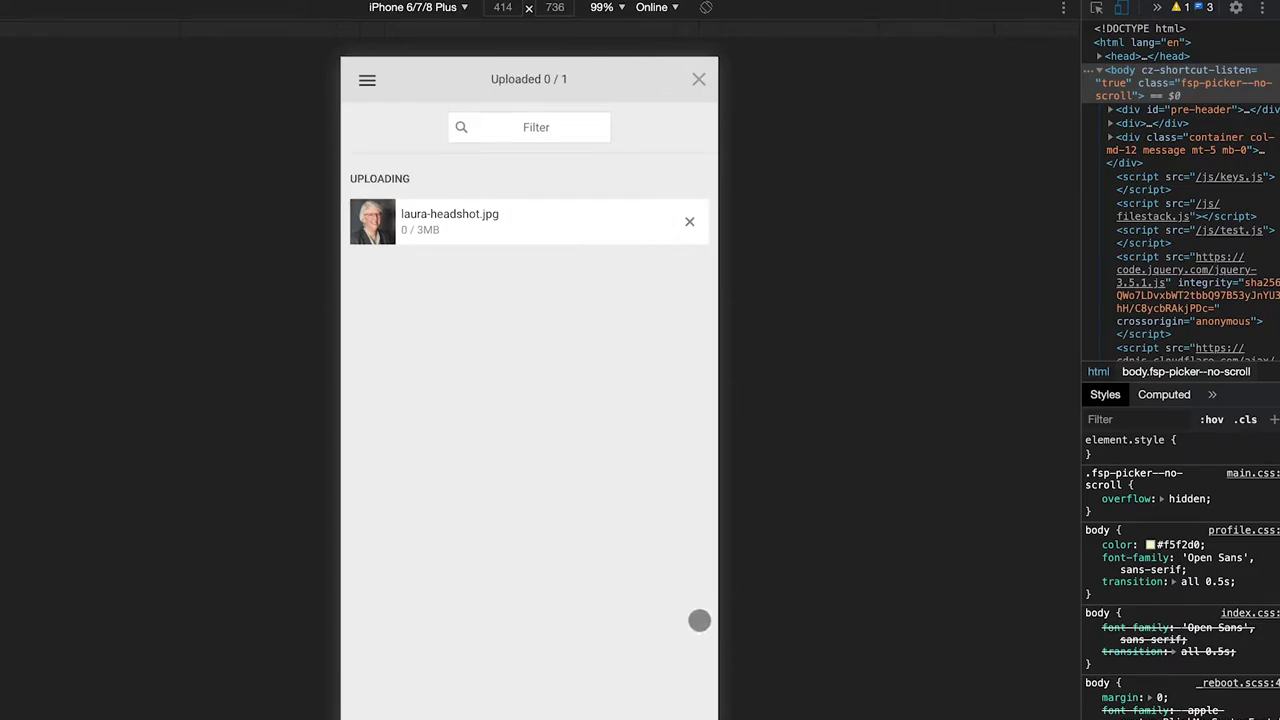
scroll(648, 423, down, 5)
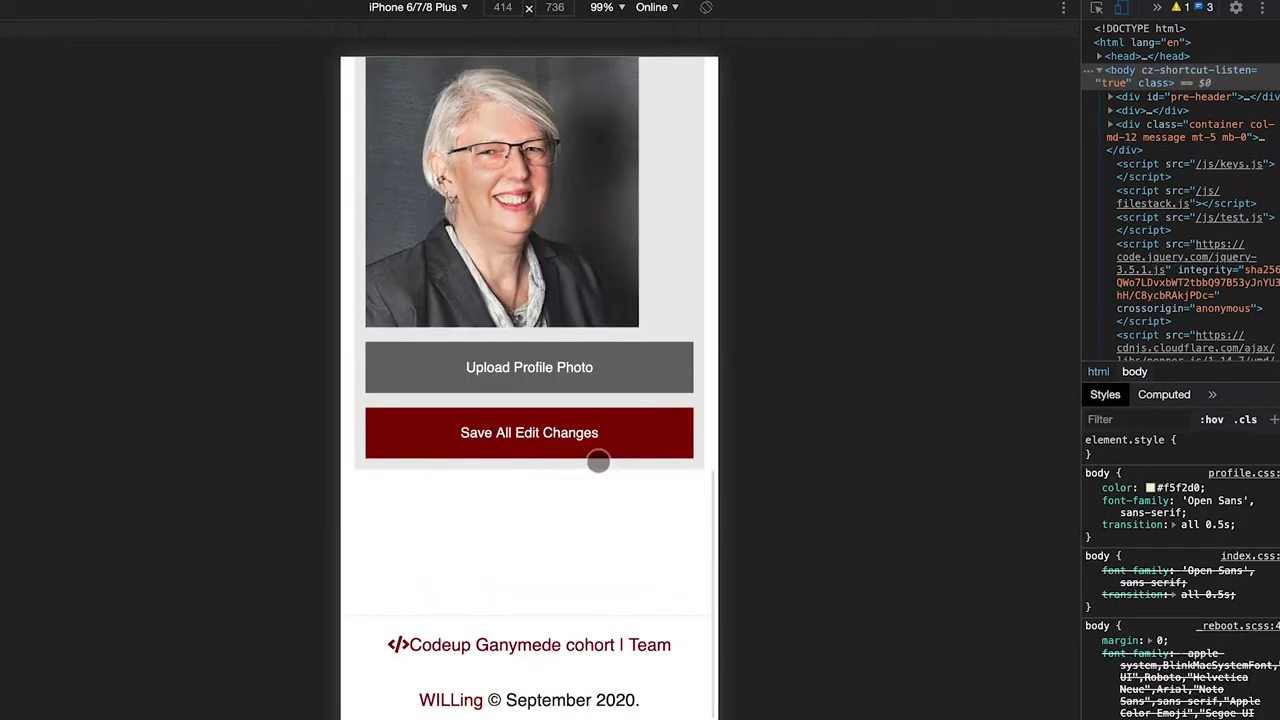
click(552, 440)
Check the updated profile and return to the desktop layout.
scroll(520, 411, down, 10)
scroll(515, 420, down, 6)
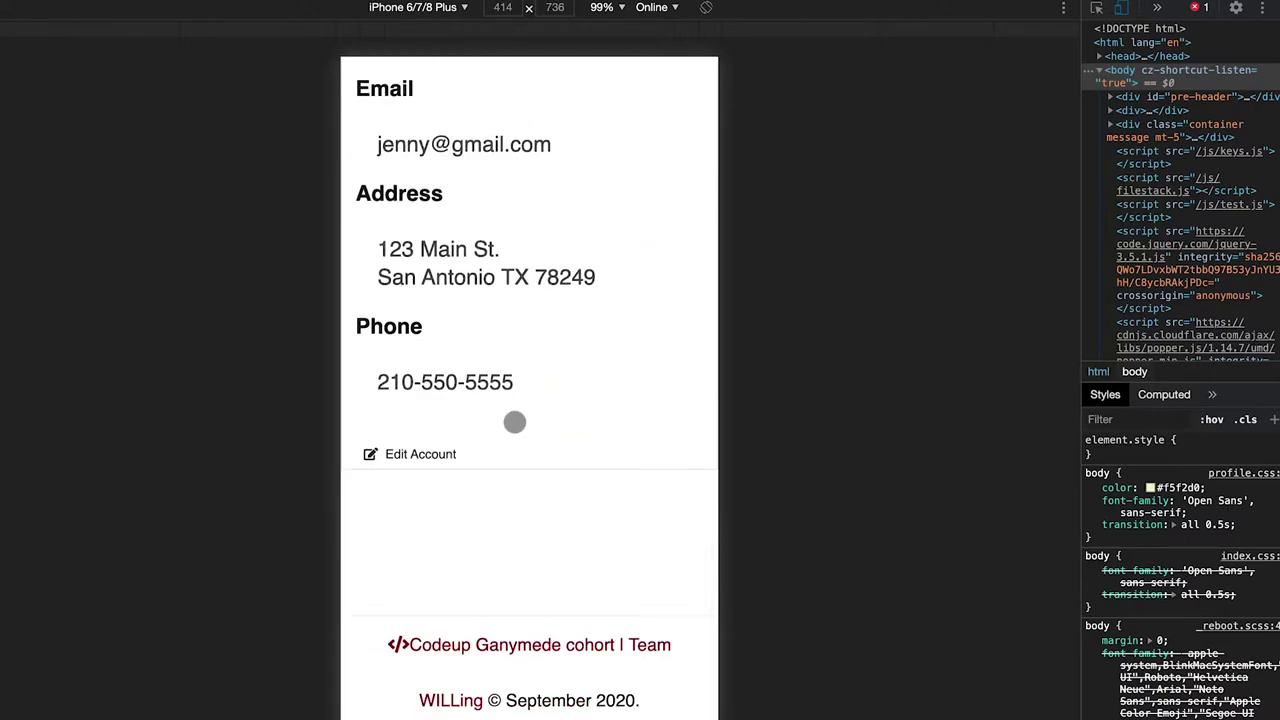
scroll(514, 422, up, 15)
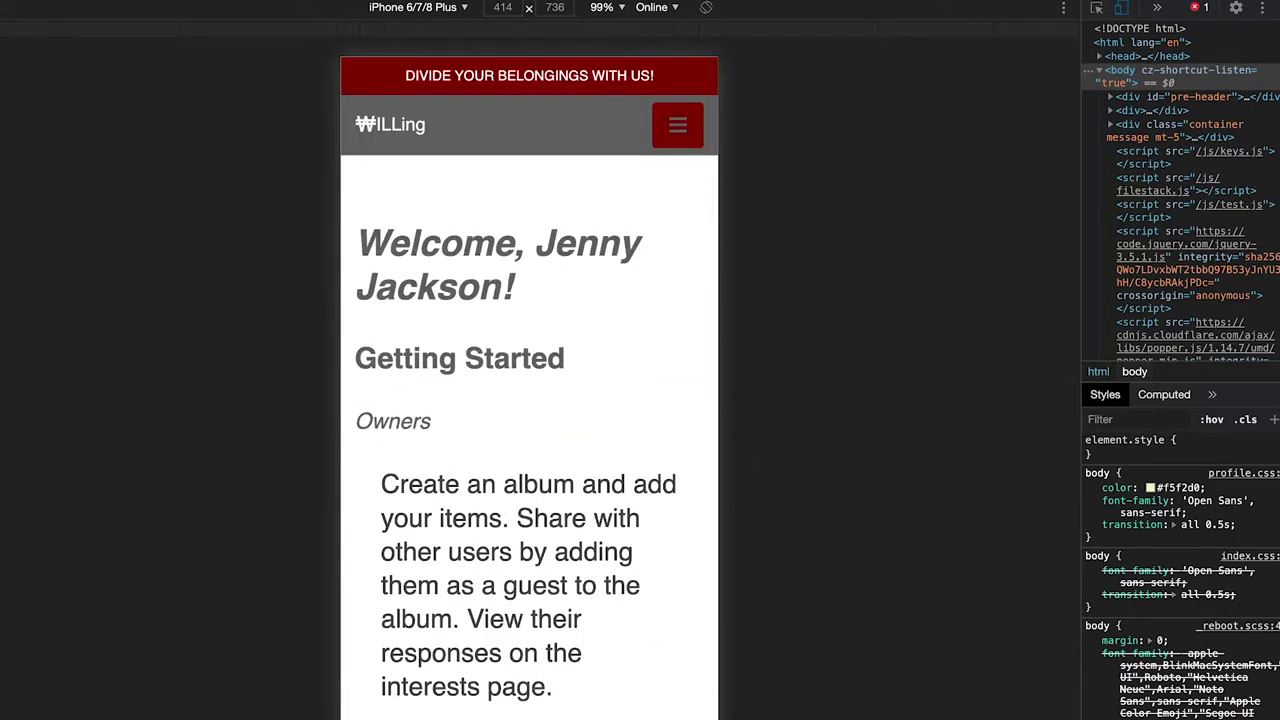
key(super+alt+i)
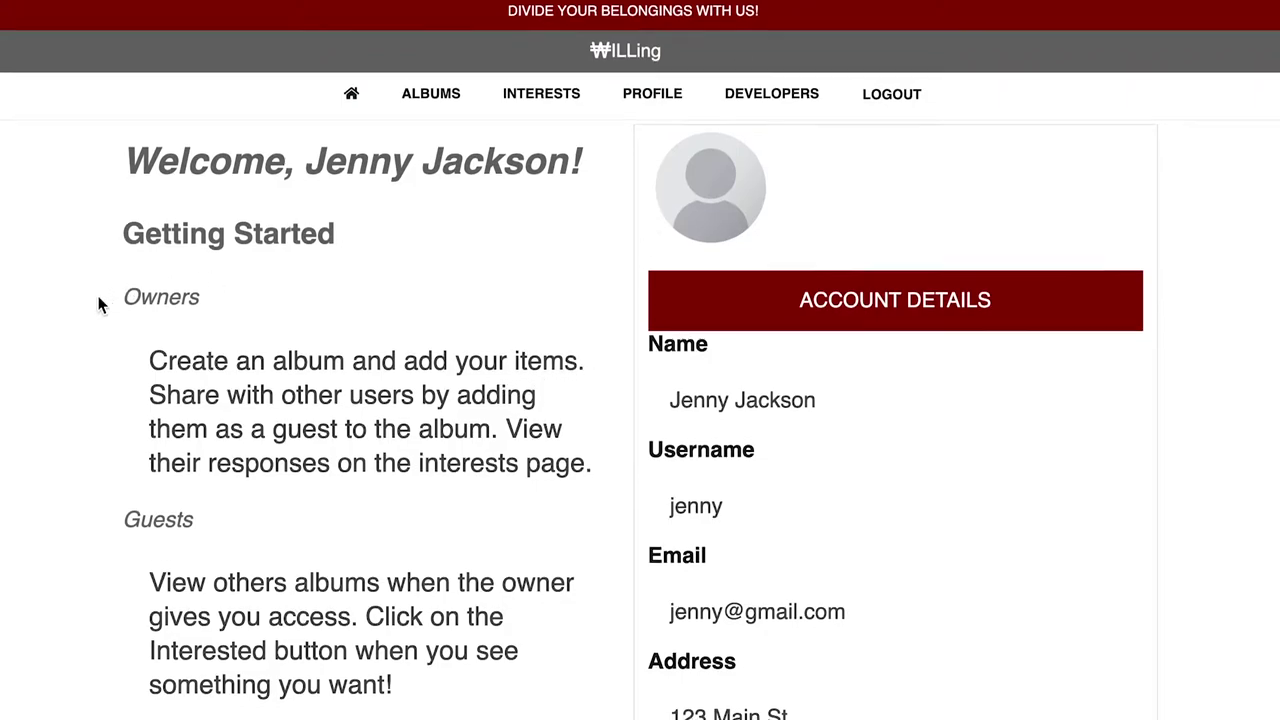
scroll(84, 305, down, 3)
scroll(71, 308, up, 3)
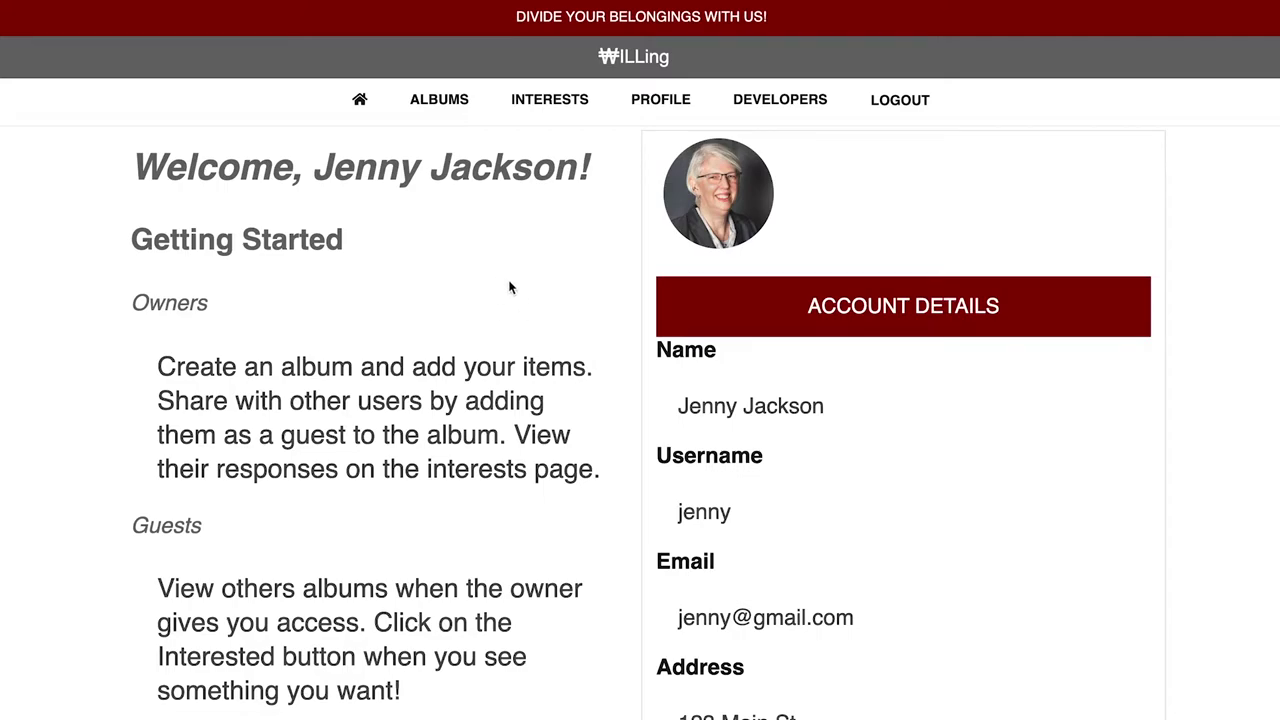
Open the Baseball Bat item in the baseball album and start editing it.
click(444, 104)
scroll(277, 595, down, 2)
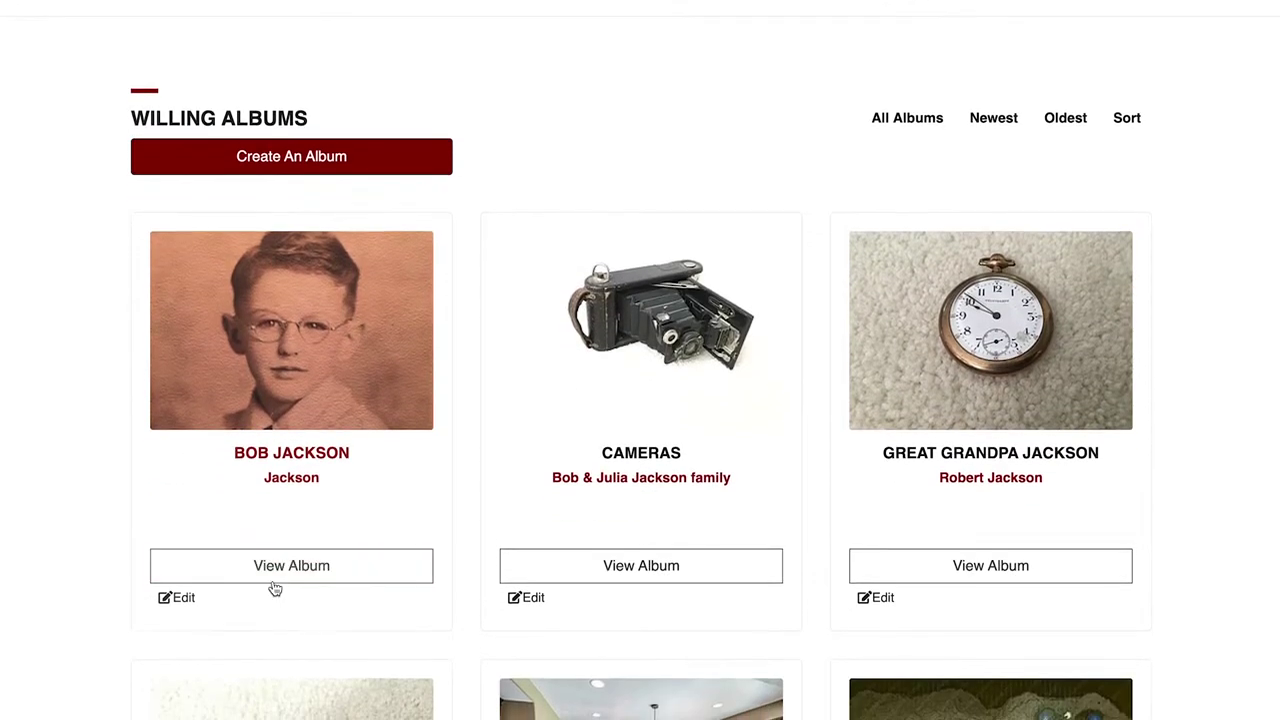
click(272, 566)
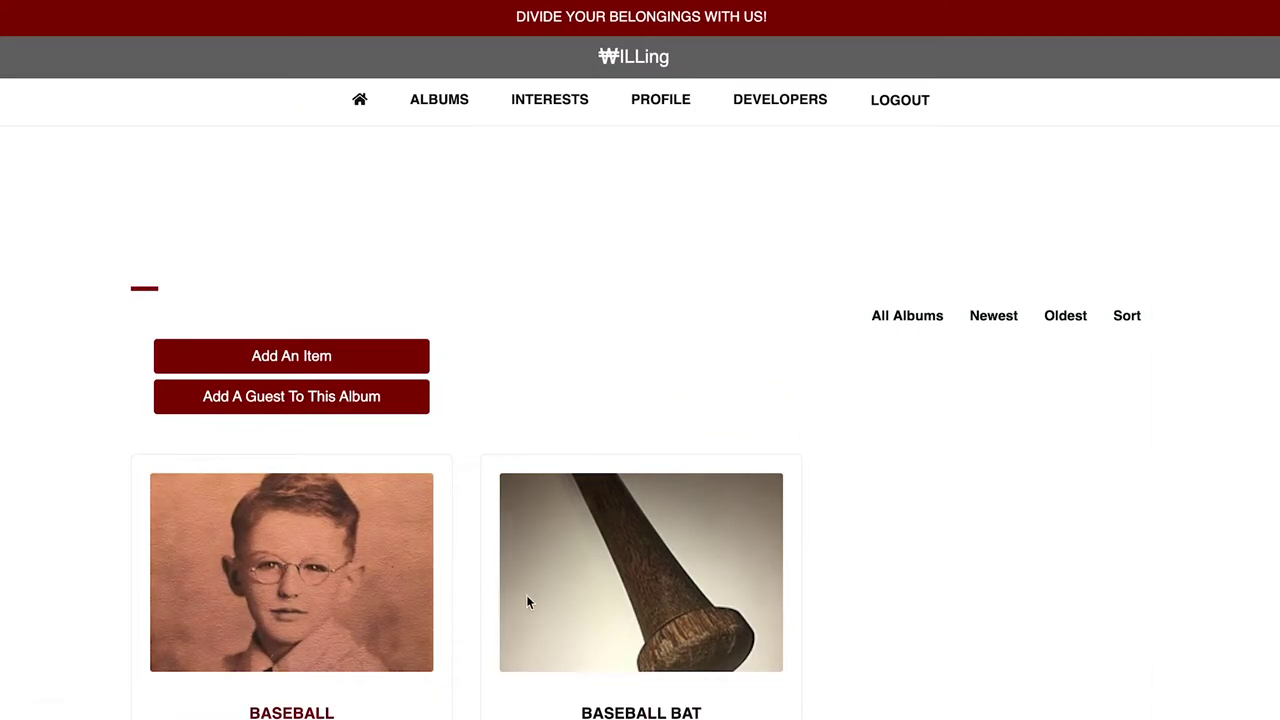
scroll(526, 600, down, 3)
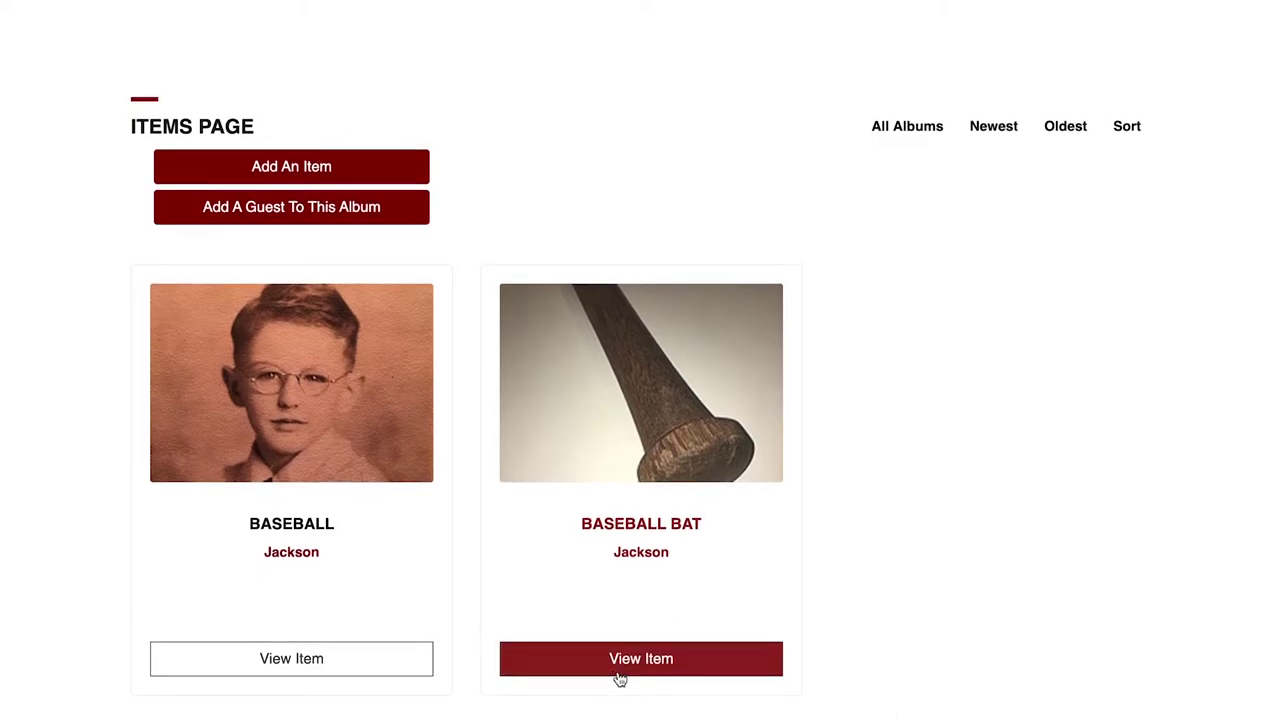
click(623, 674)
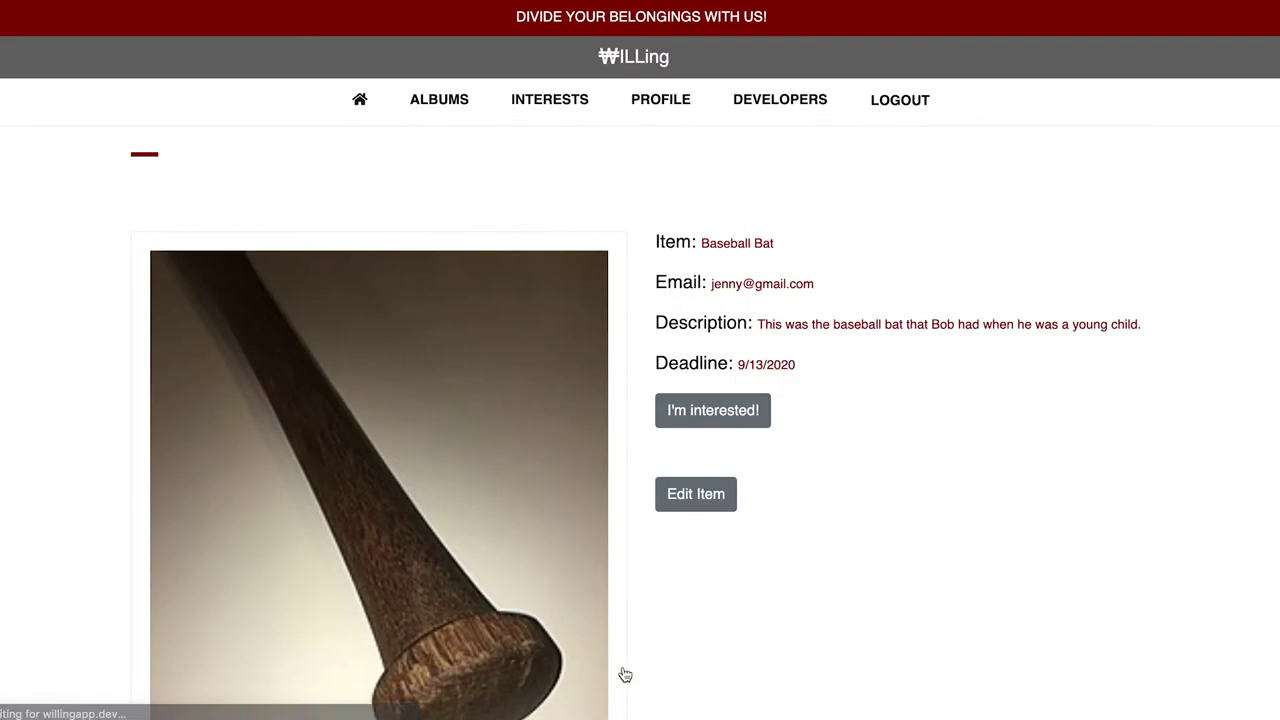
scroll(510, 620, down, 3)
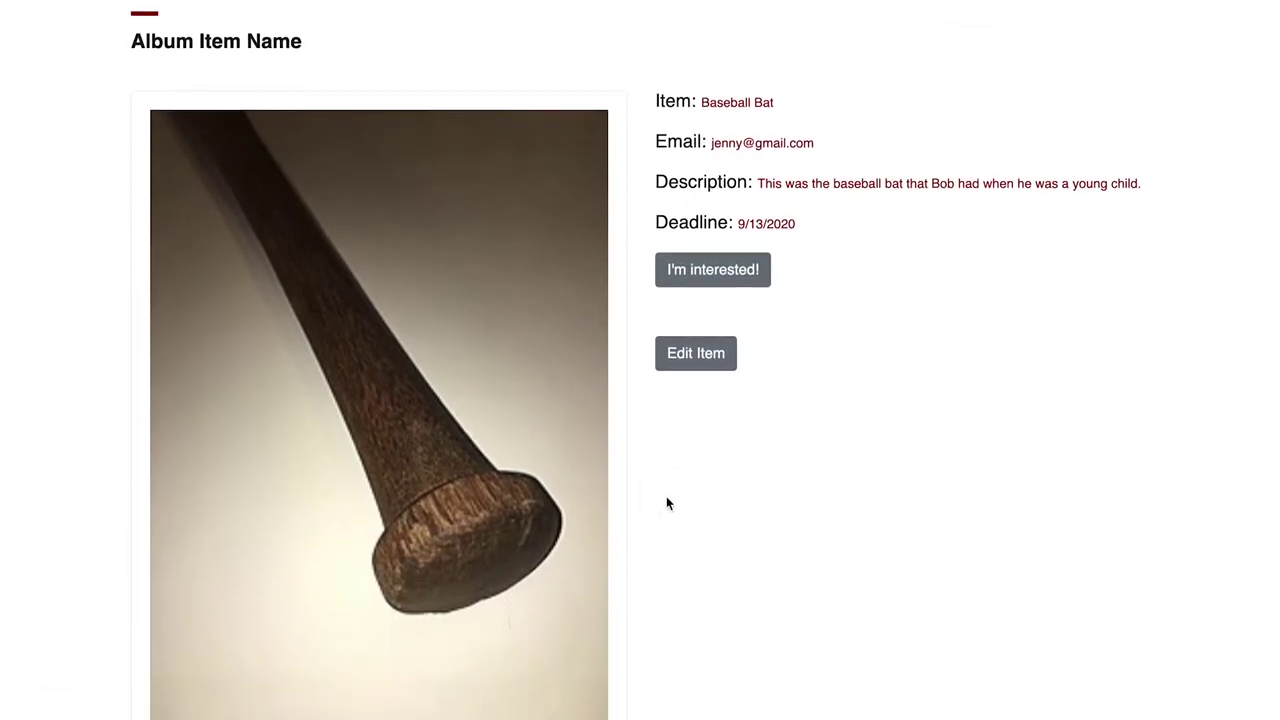
scroll(686, 427, down, 1)
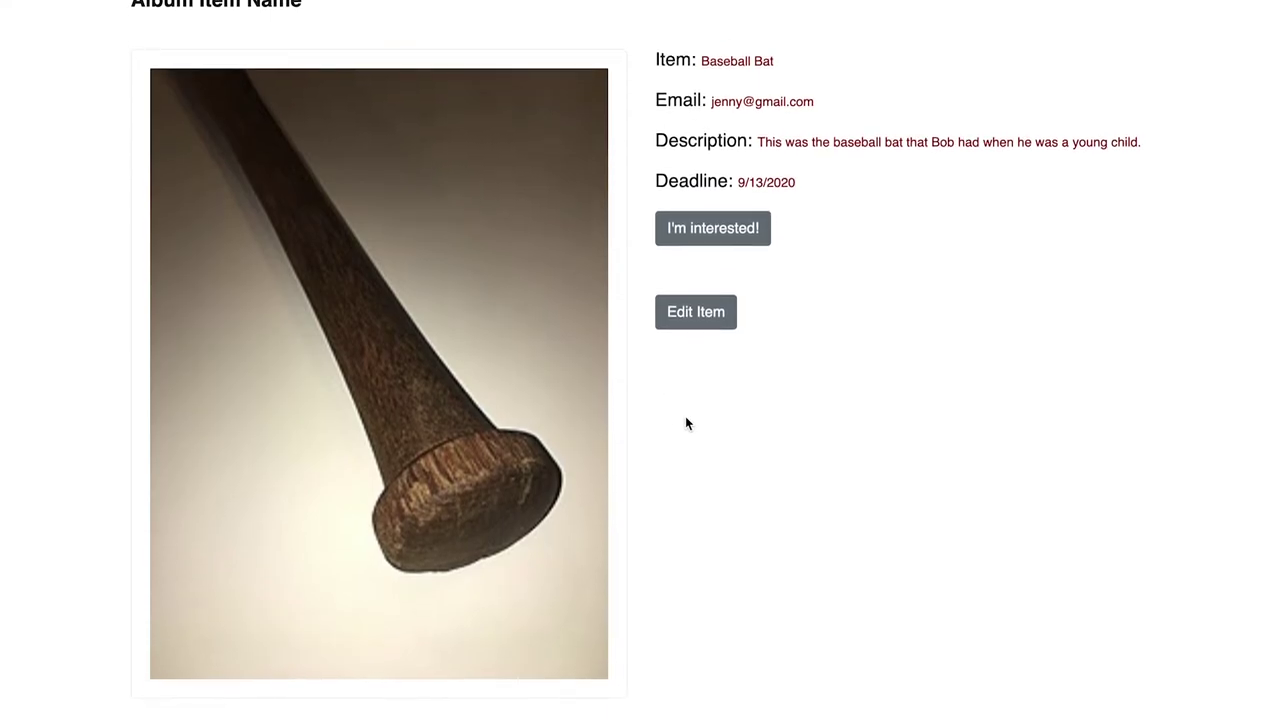
click(693, 316)
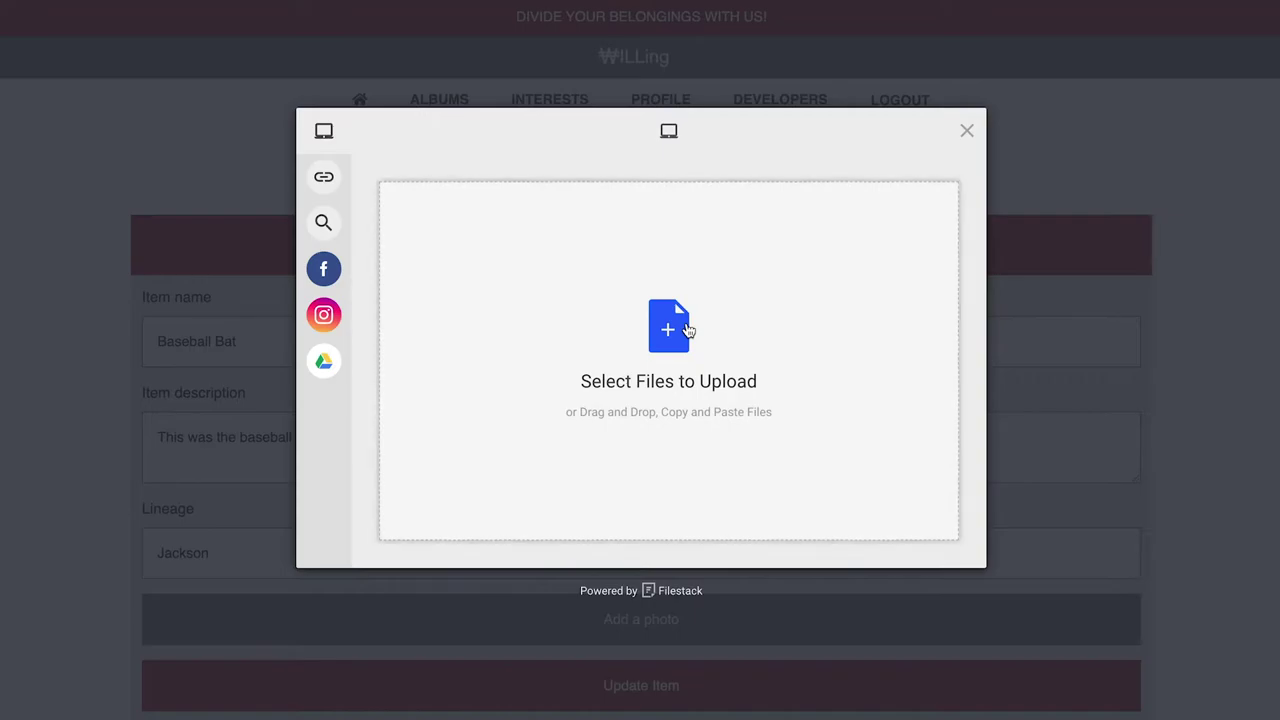
Upload bat2.JPG as a new photo and save the updated Baseball Bat item.
click(686, 329)
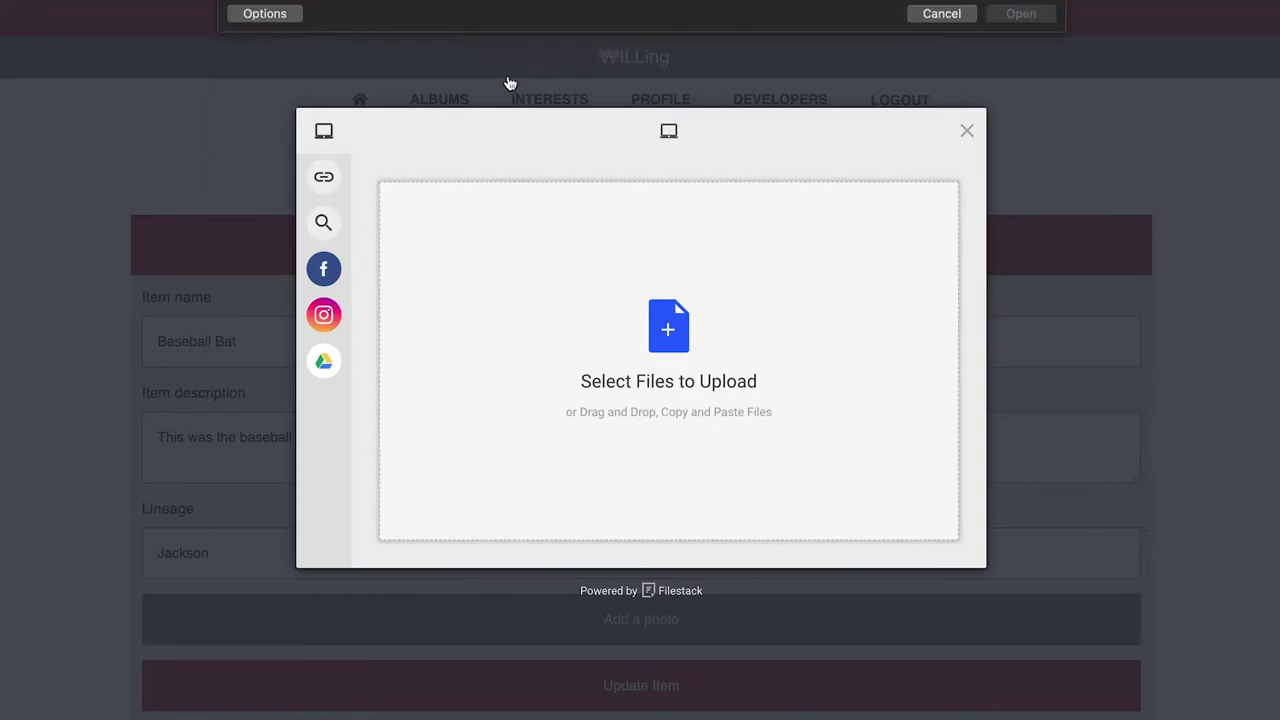
click(515, 16)
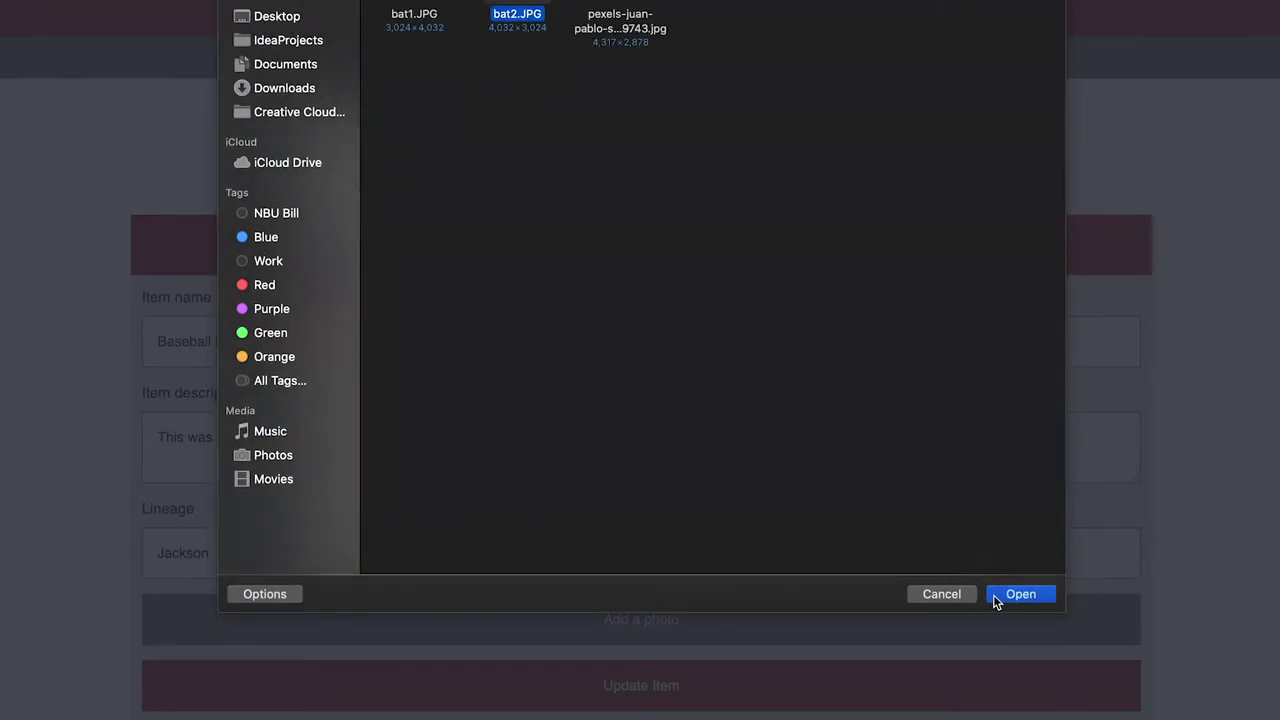
click(993, 594)
click(913, 546)
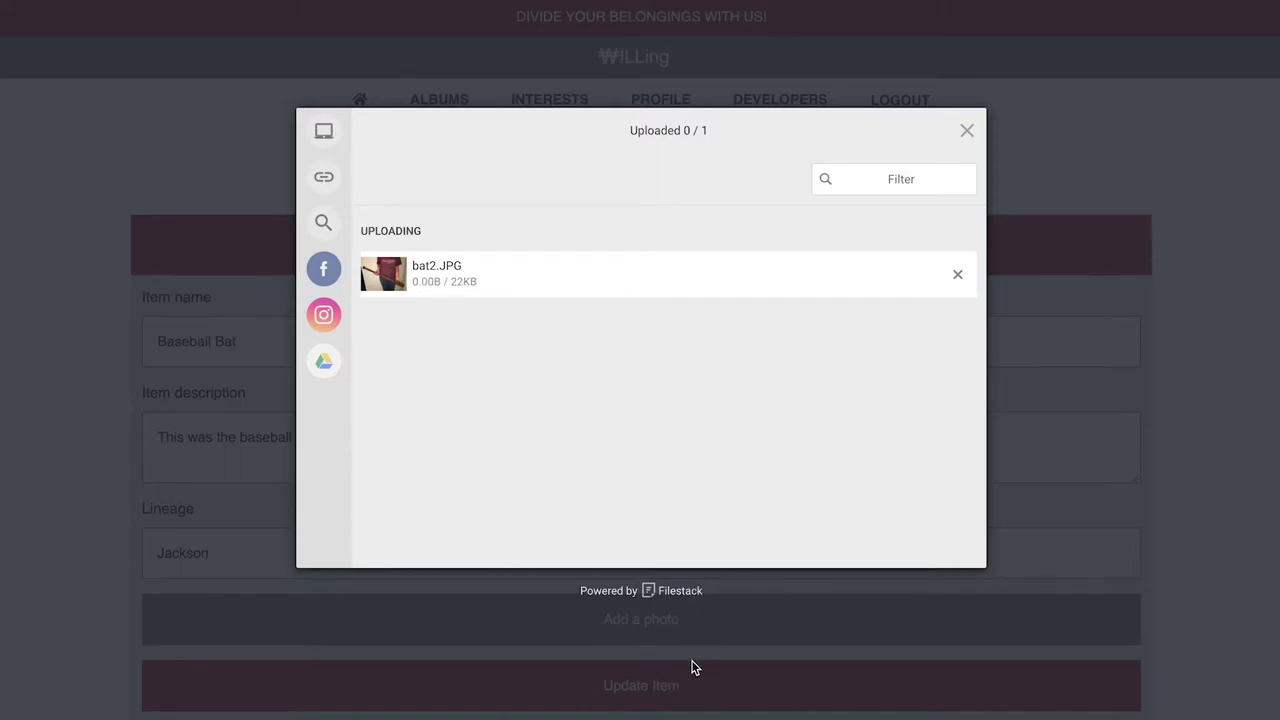
scroll(597, 666, down, 5)
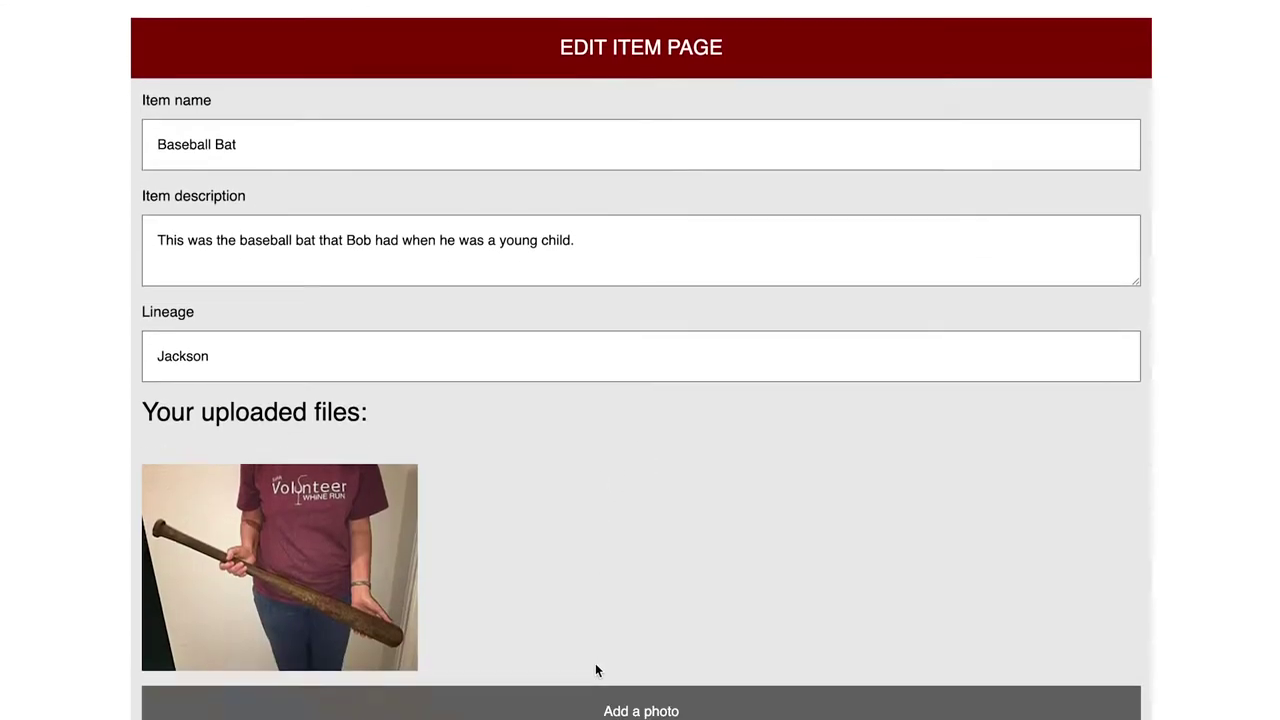
click(597, 666)
click(452, 97)
In the album's Add A Guest form, search for the guest by their e-mail address.
click(257, 675)
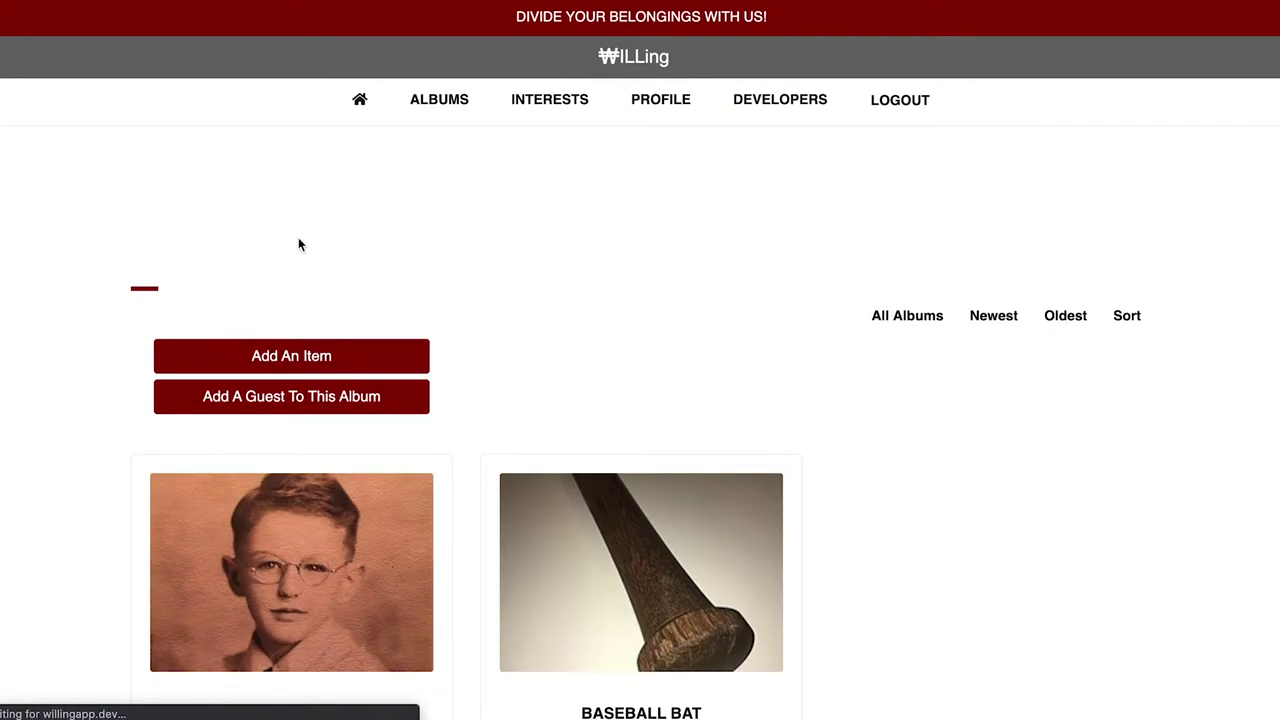
click(287, 385)
click(346, 253)
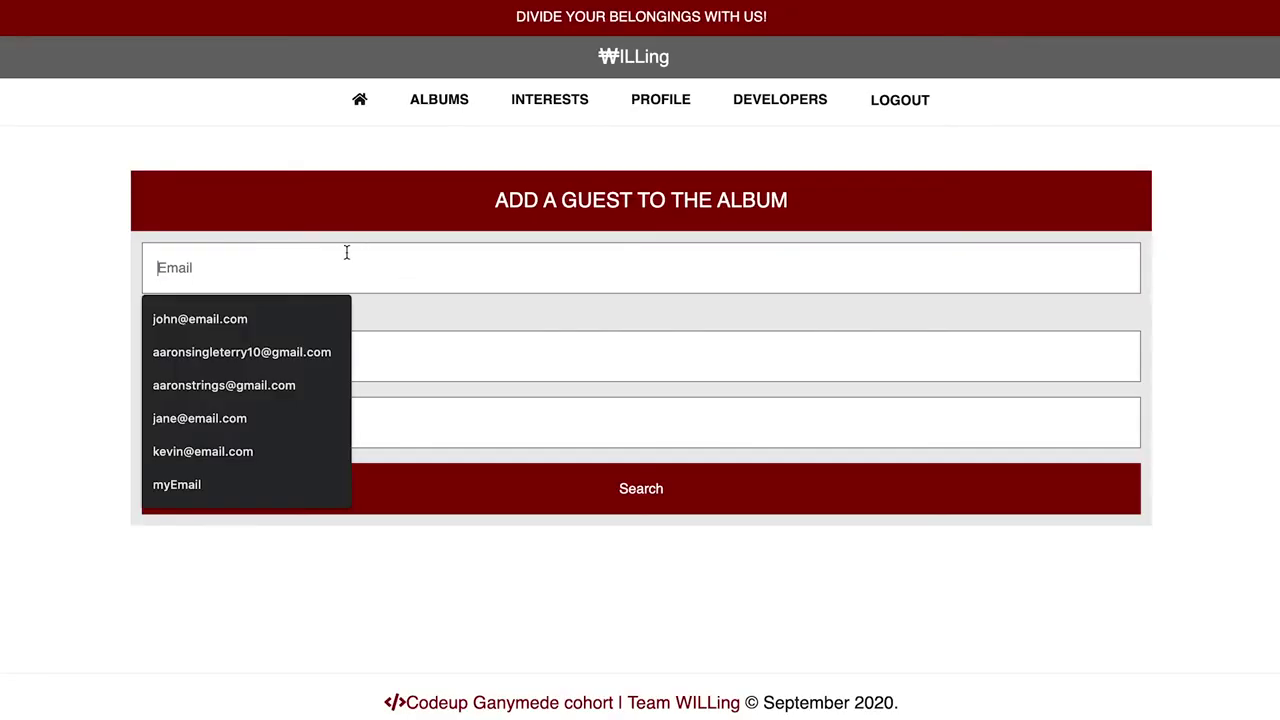
text(ke)
click(265, 310)
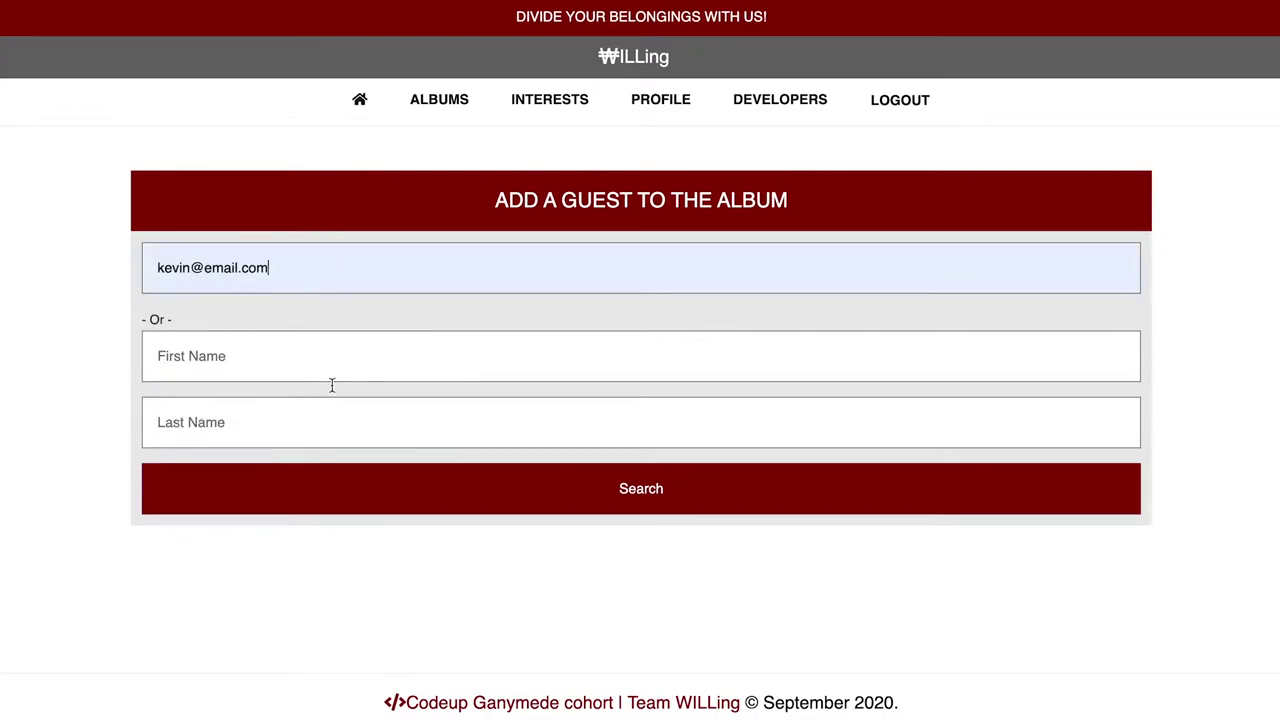
click(519, 487)
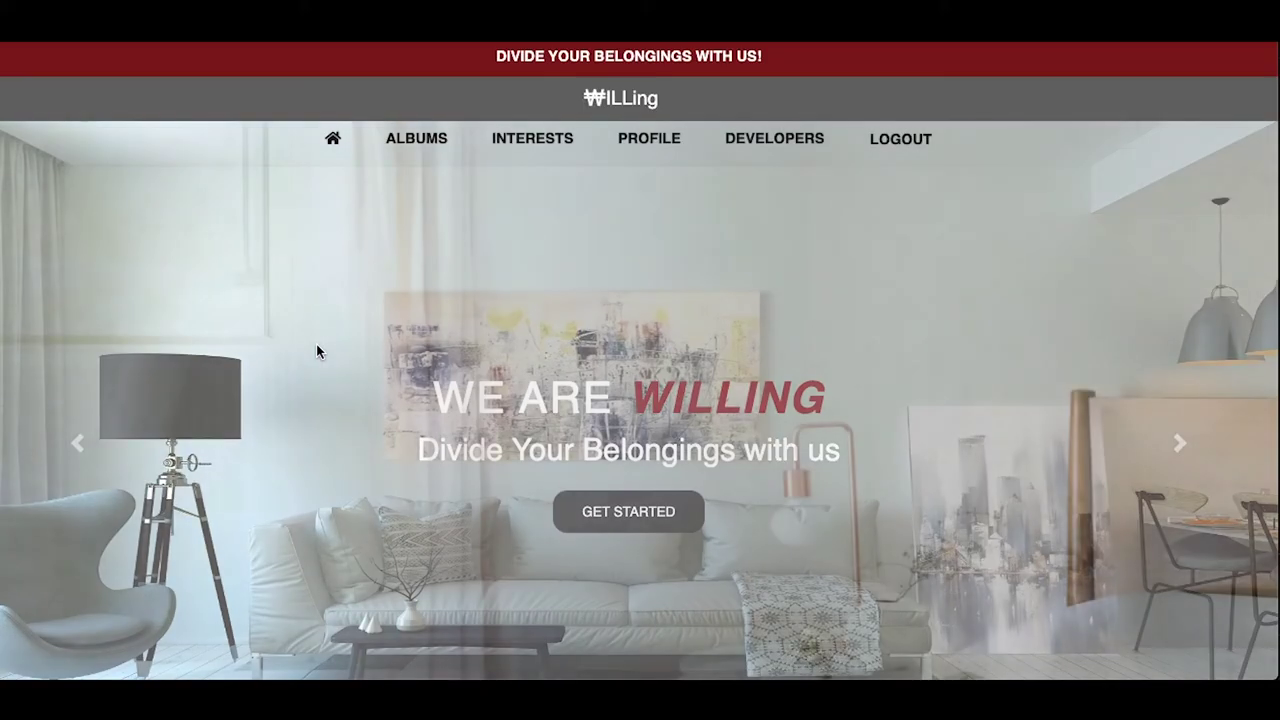
scroll(316, 350, down, 3)
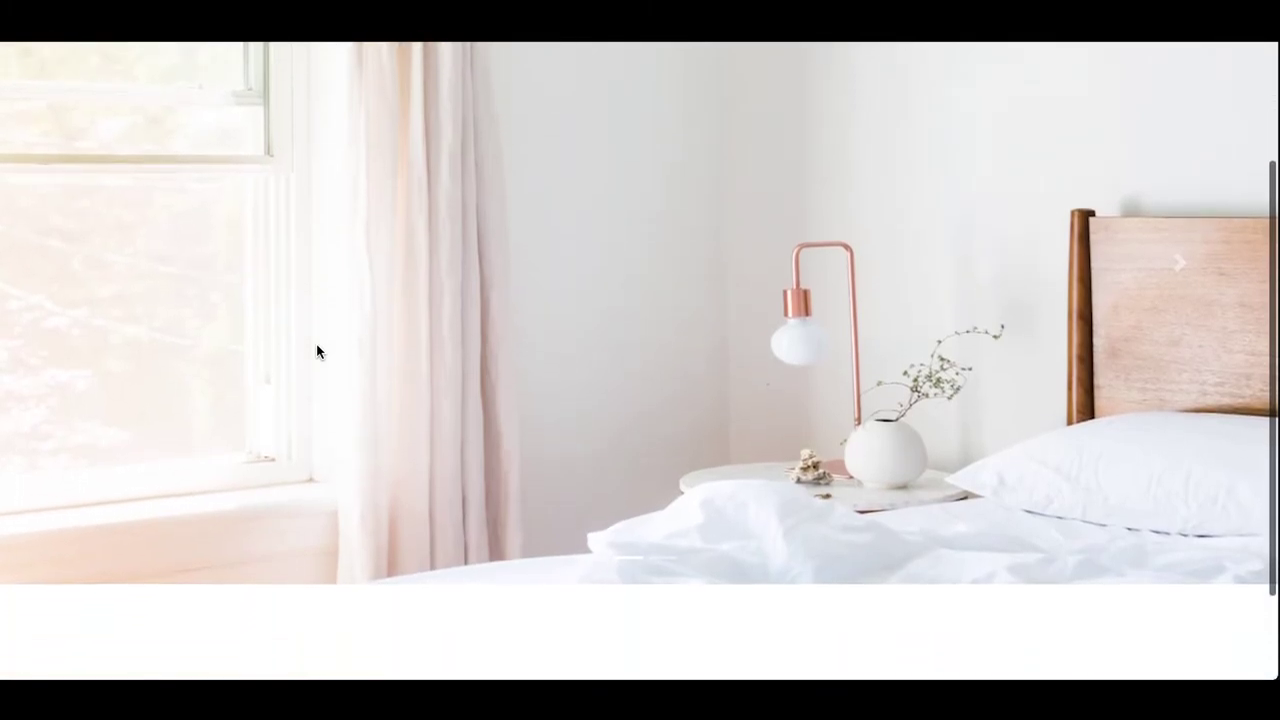
scroll(316, 351, up, 3)
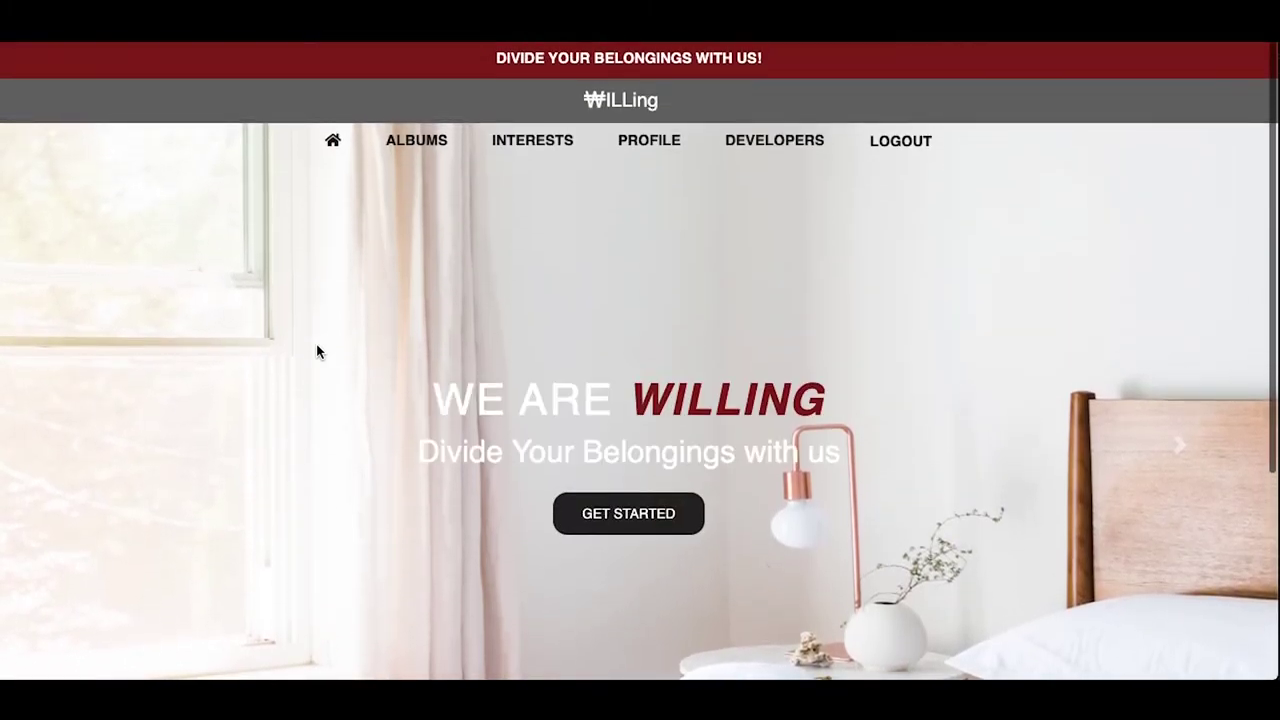
Open the first album from Albums to view its Baseball and Baseball Bat items.
click(420, 141)
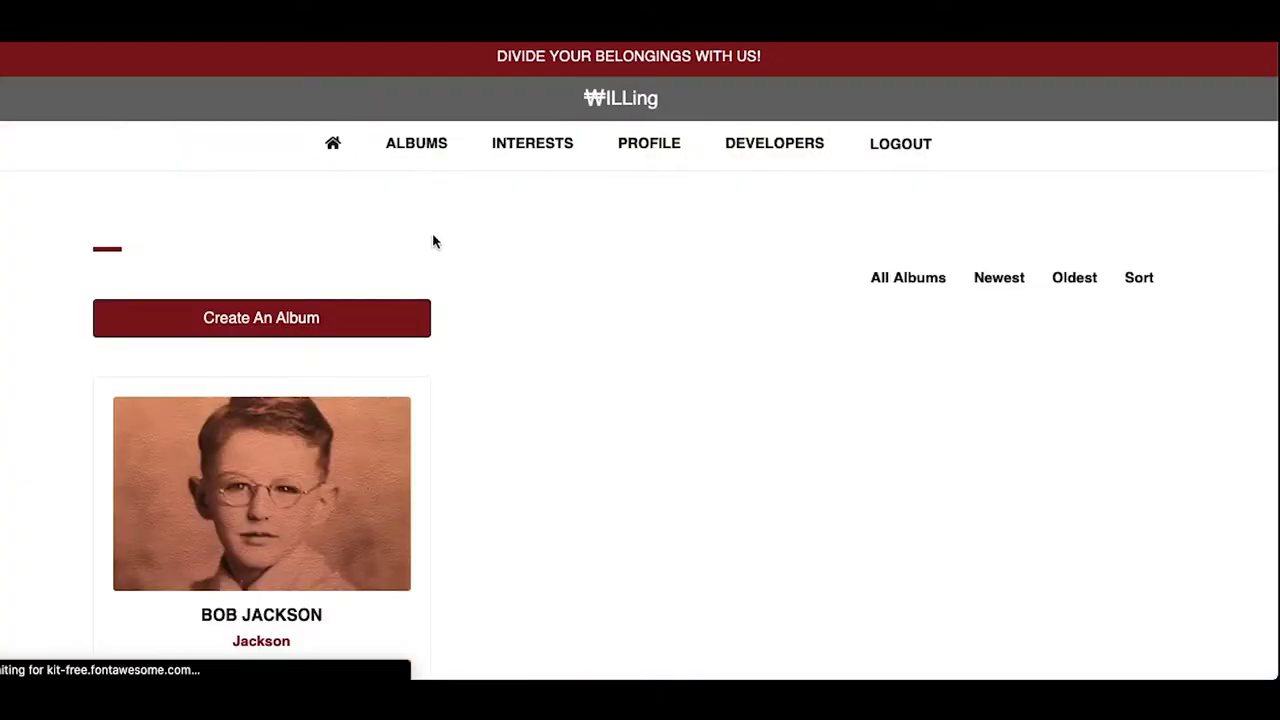
scroll(432, 277, down, 3)
scroll(432, 271, down, 1)
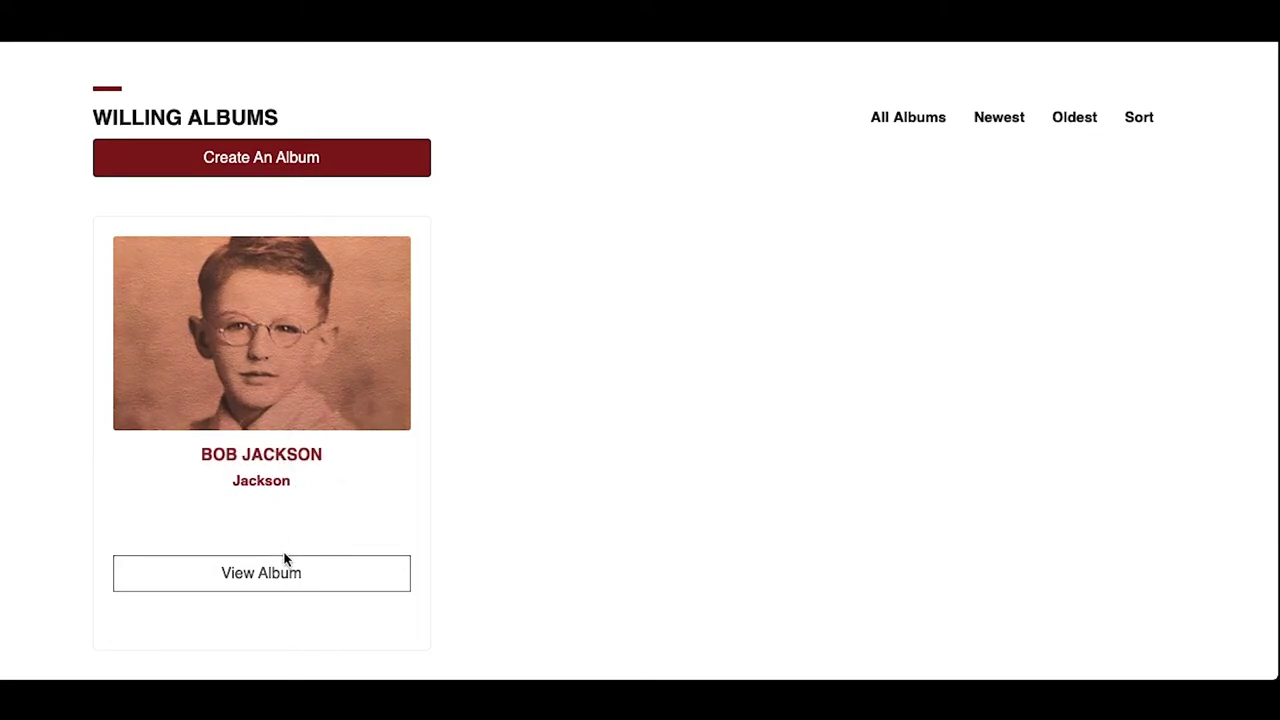
click(287, 584)
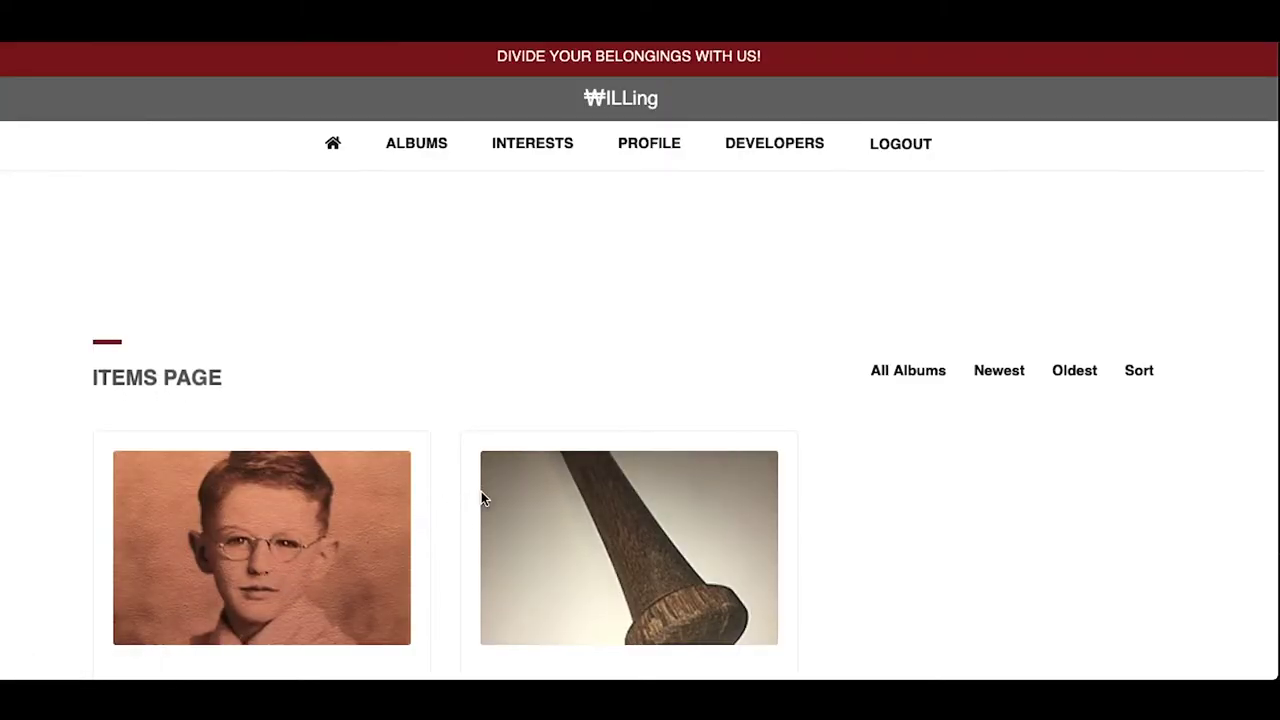
scroll(481, 491, down, 1)
scroll(481, 491, down, 3)
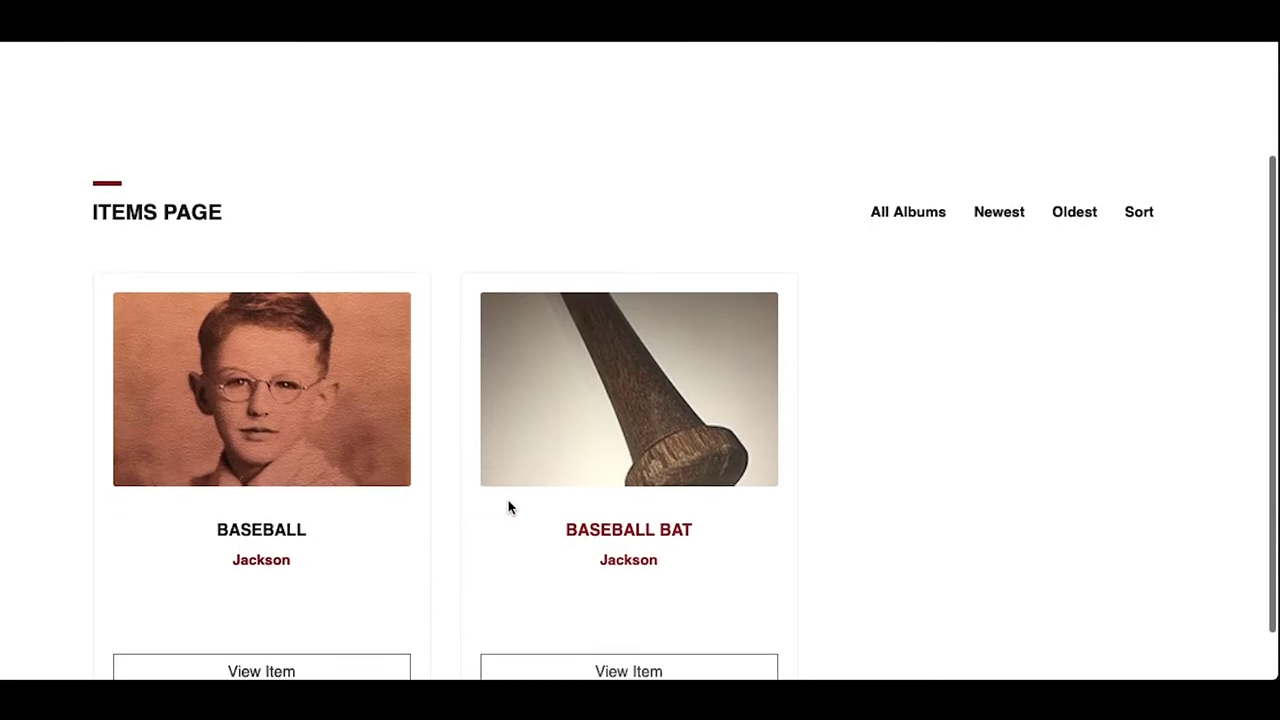
scroll(606, 572, down, 1)
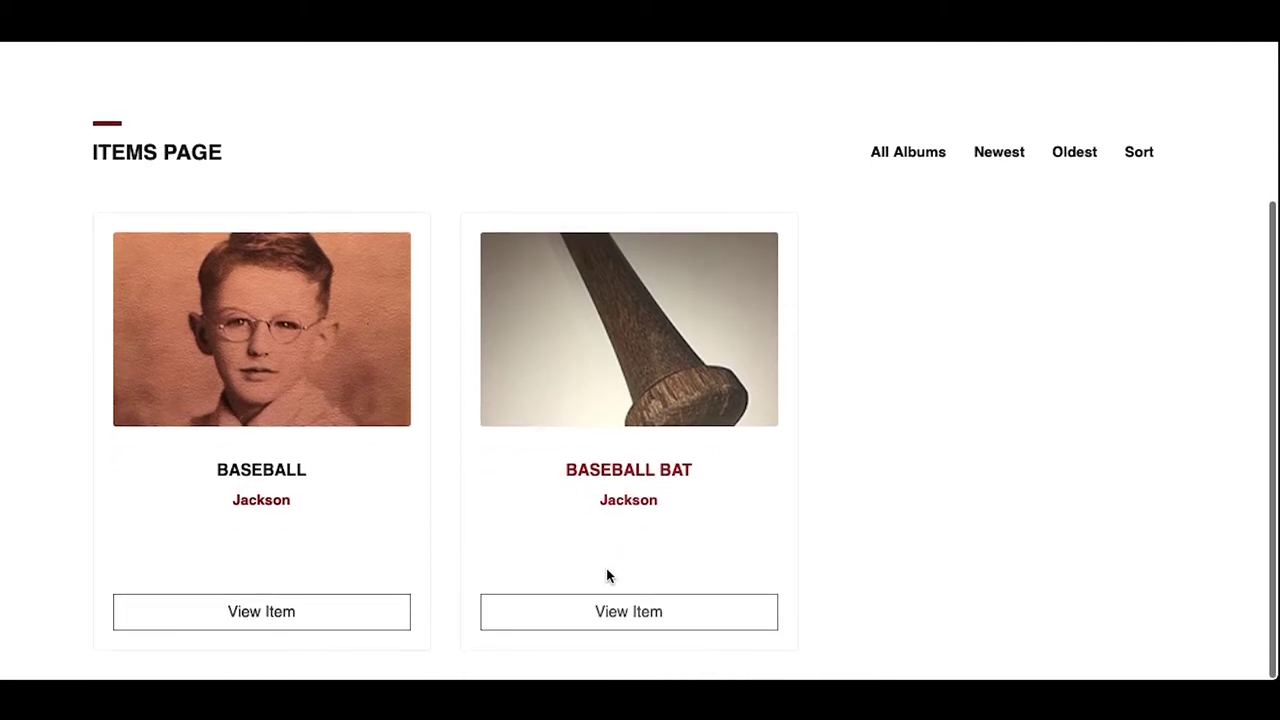
Open the Baseball Bat item and mark it "I'm interested!".
click(627, 612)
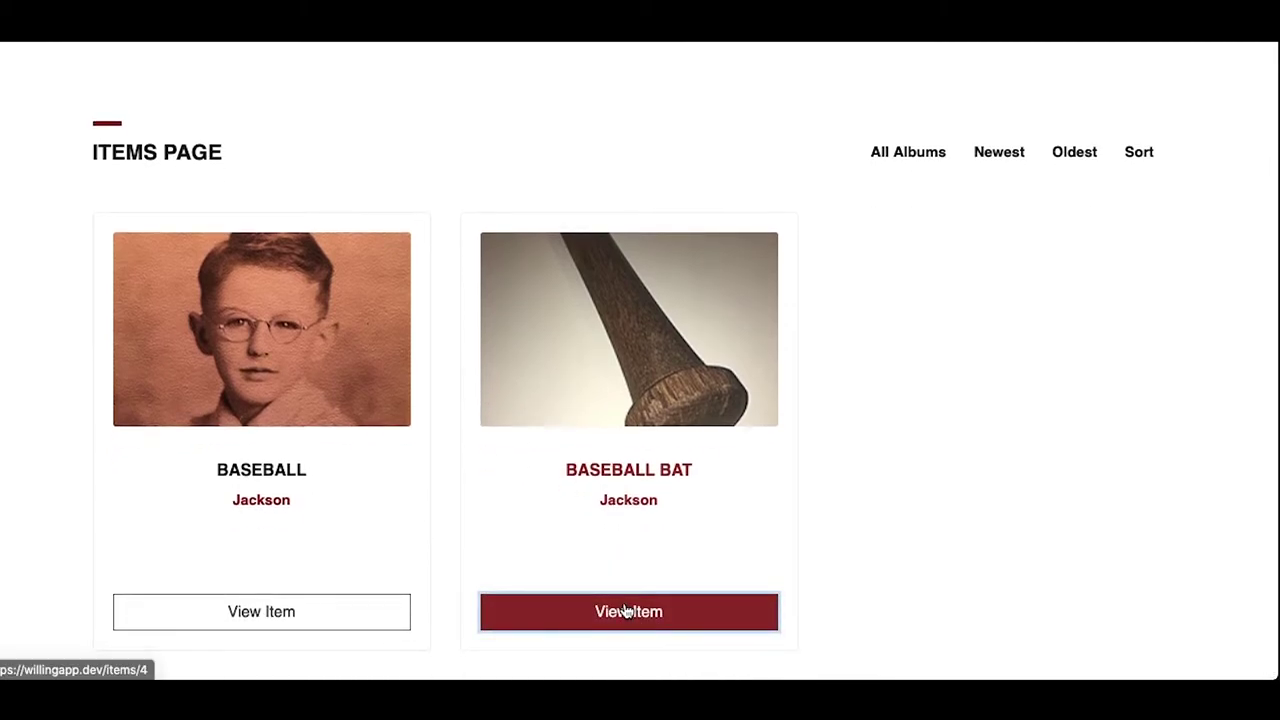
scroll(628, 607, down, 2)
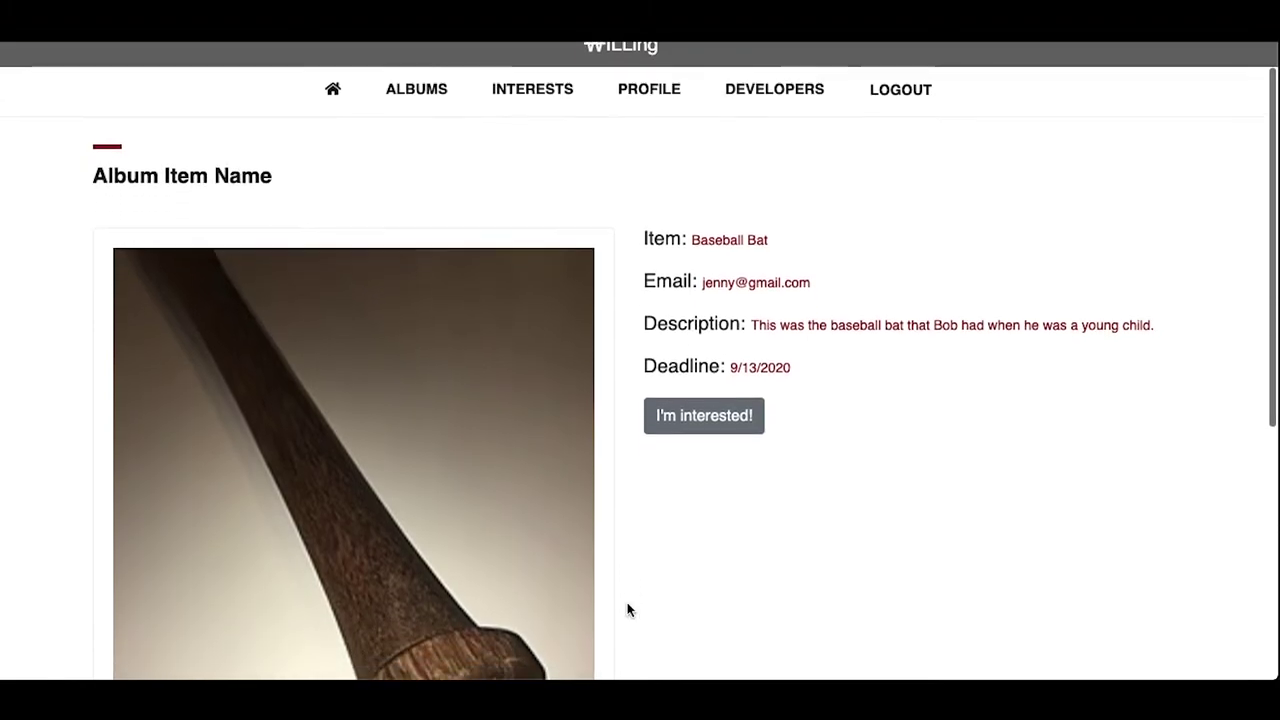
scroll(628, 610, up, 2)
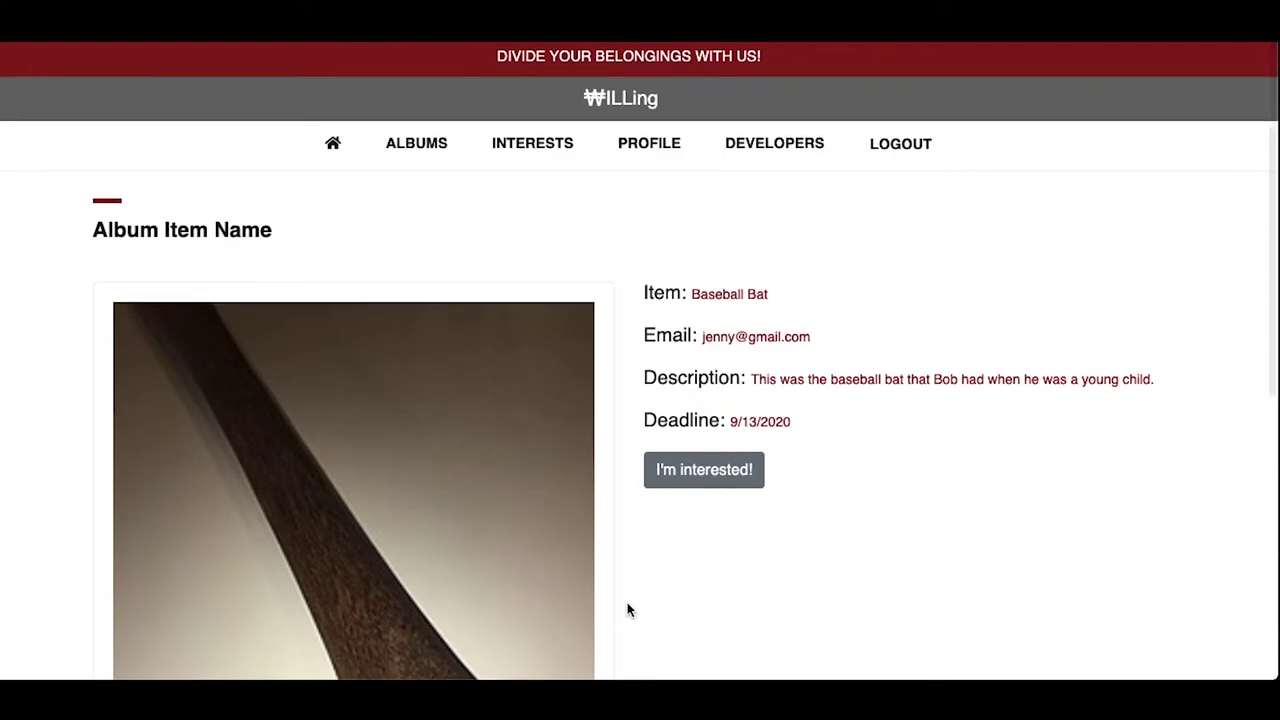
click(699, 485)
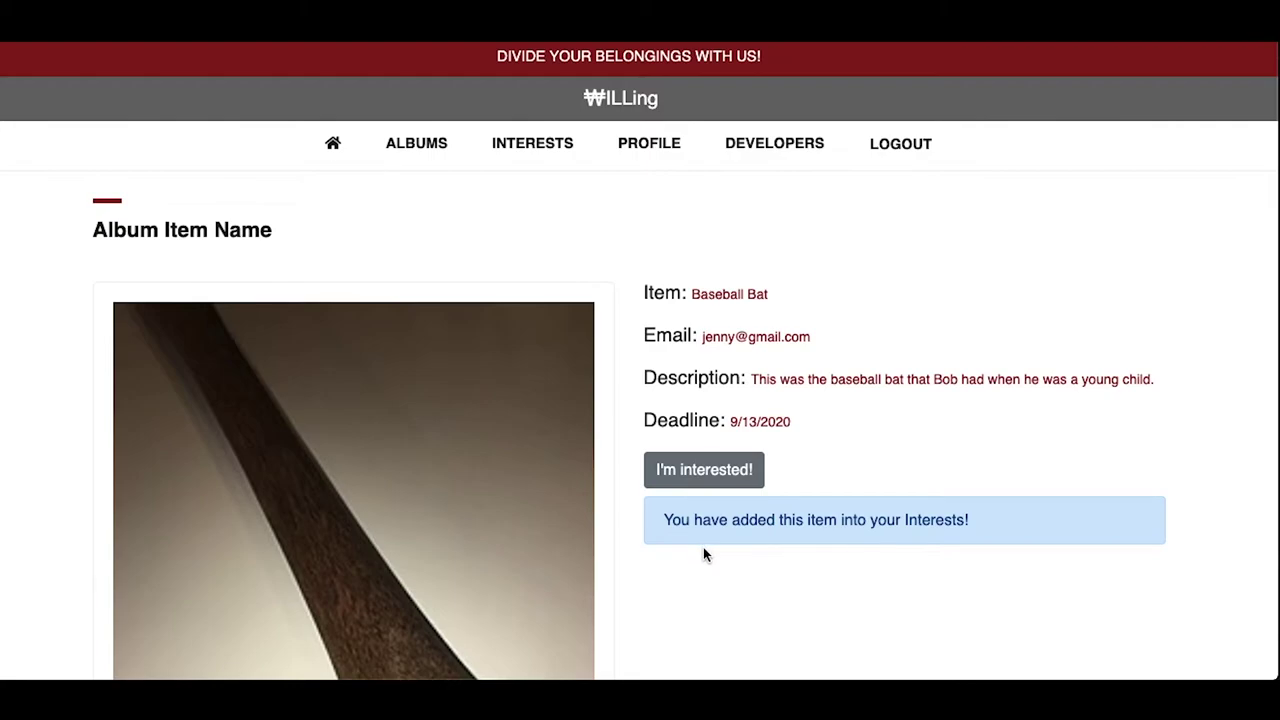
scroll(703, 555, down, 3)
scroll(703, 555, up, 2)
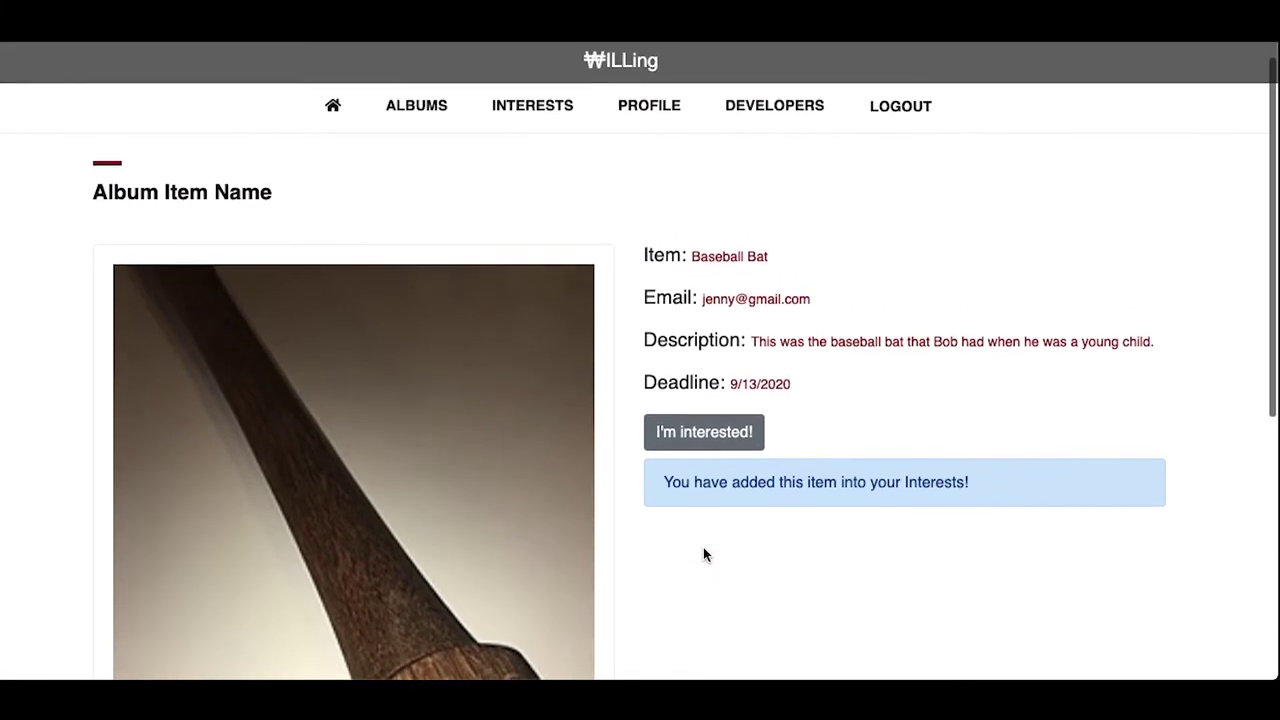
scroll(703, 555, up, 1)
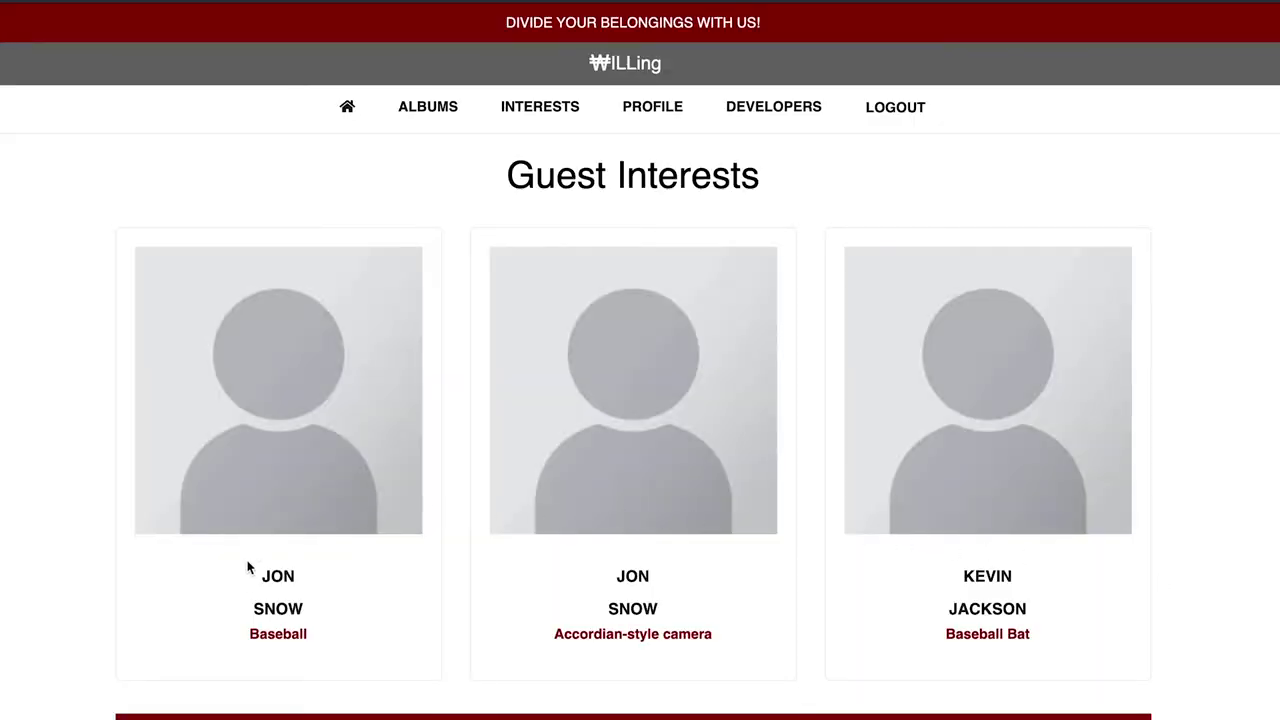
Scroll down the Guest Interests page to the Item Award Panel.
scroll(70, 620, down, 1)
scroll(40, 633, down, 2)
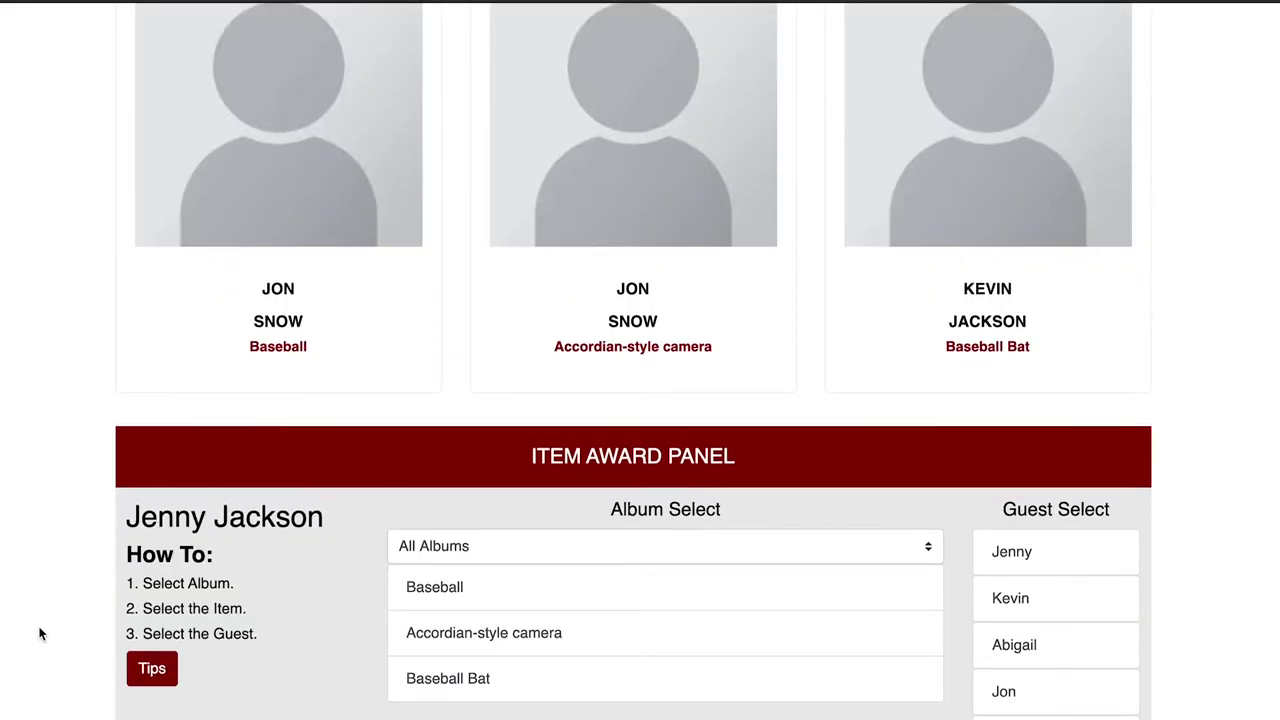
scroll(40, 633, down, 1)
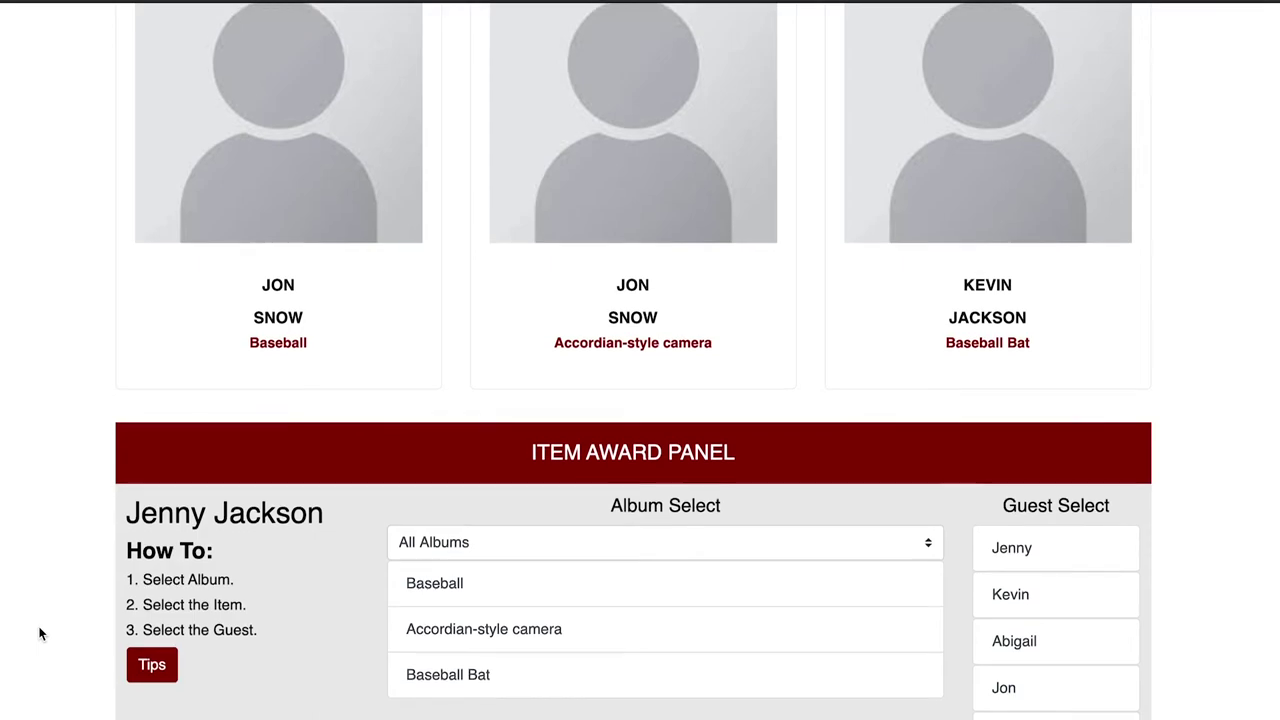
scroll(40, 633, down, 1)
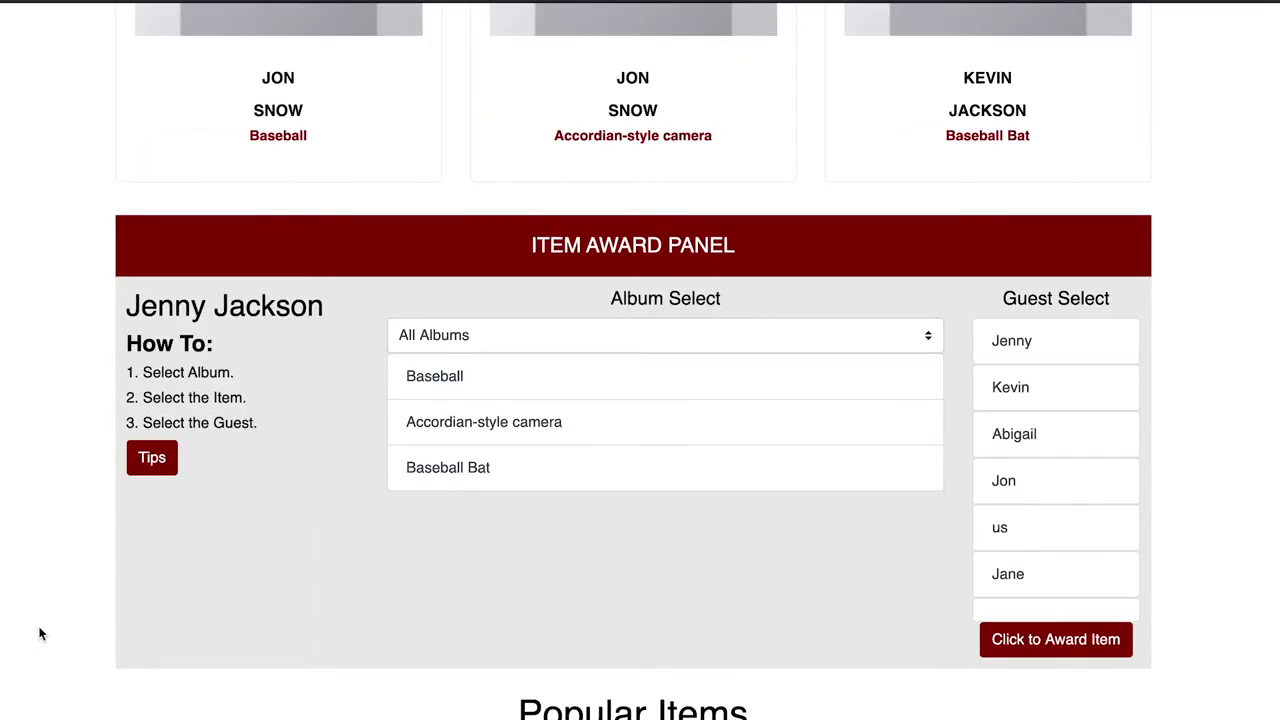
scroll(40, 633, down, 1)
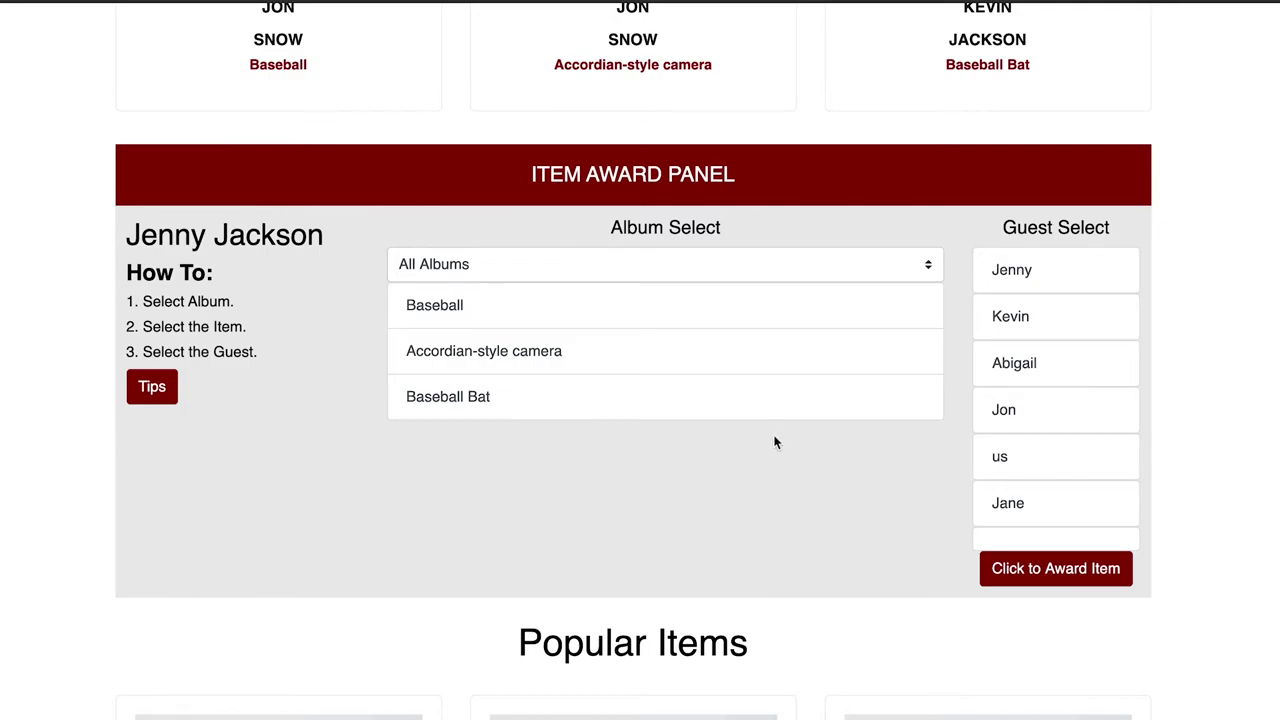
With All Albums listed, award the Baseball Bat to the guest interested in it.
click(760, 260)
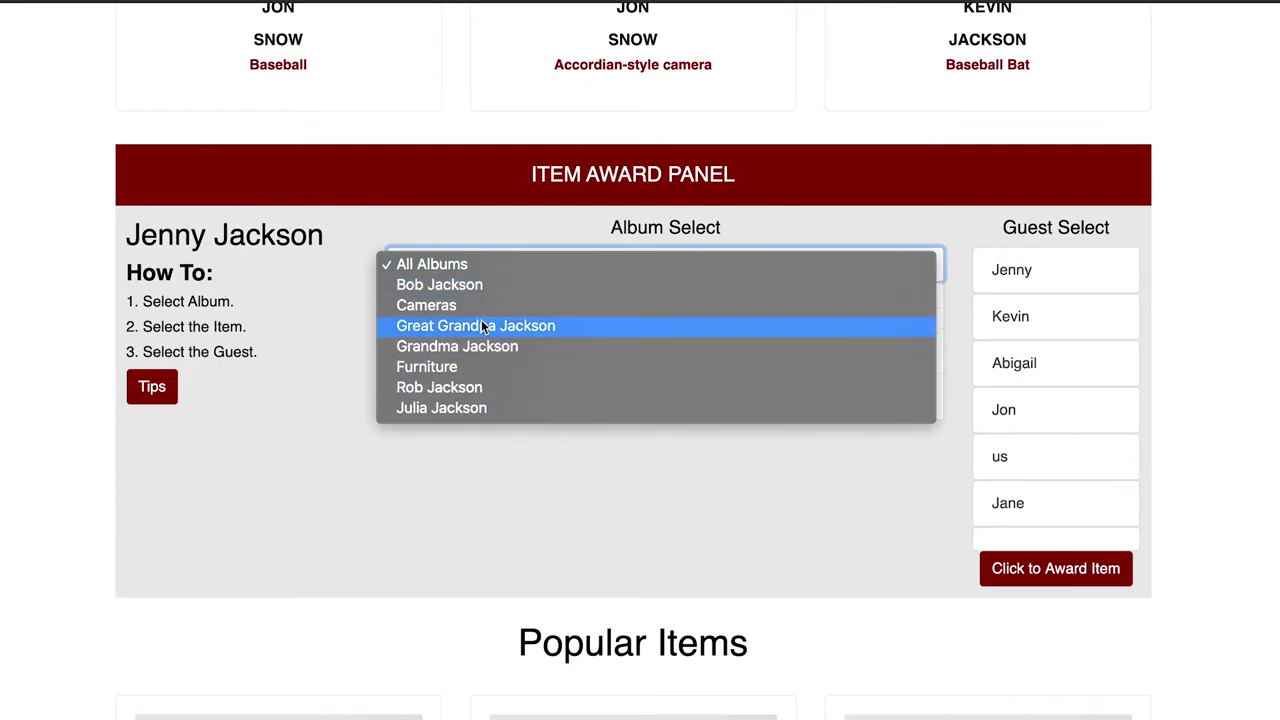
click(474, 265)
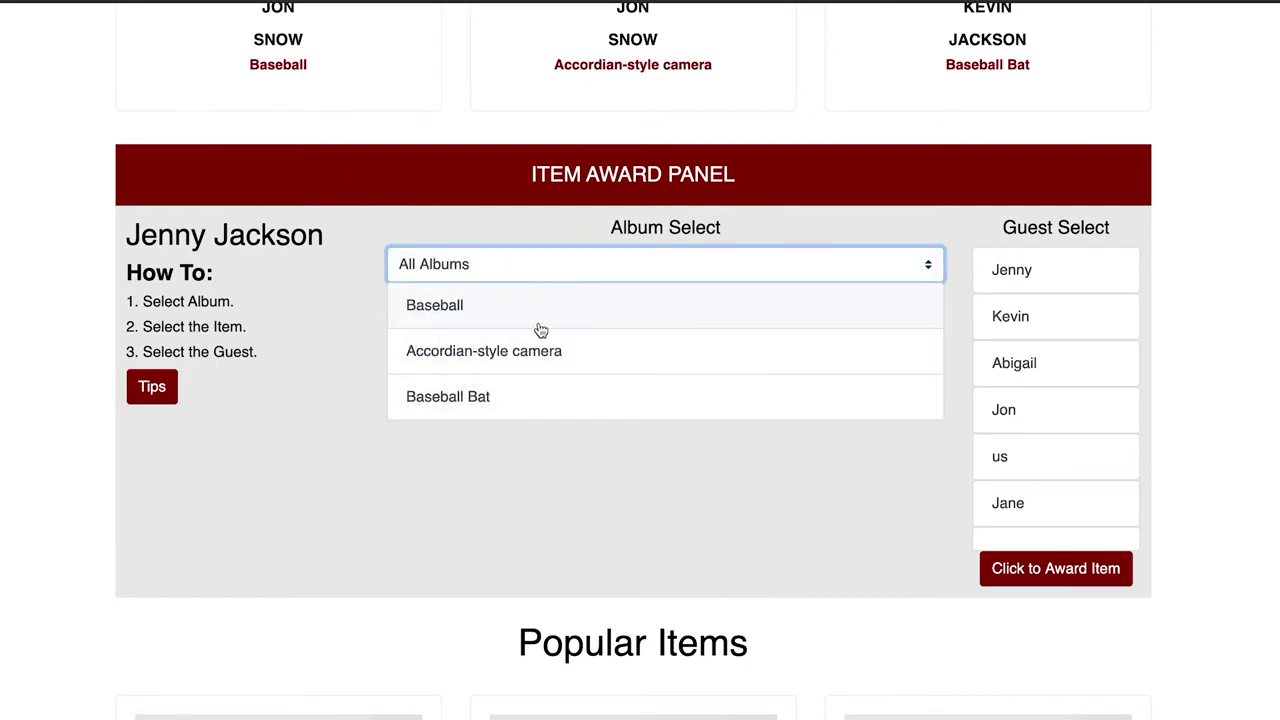
click(537, 406)
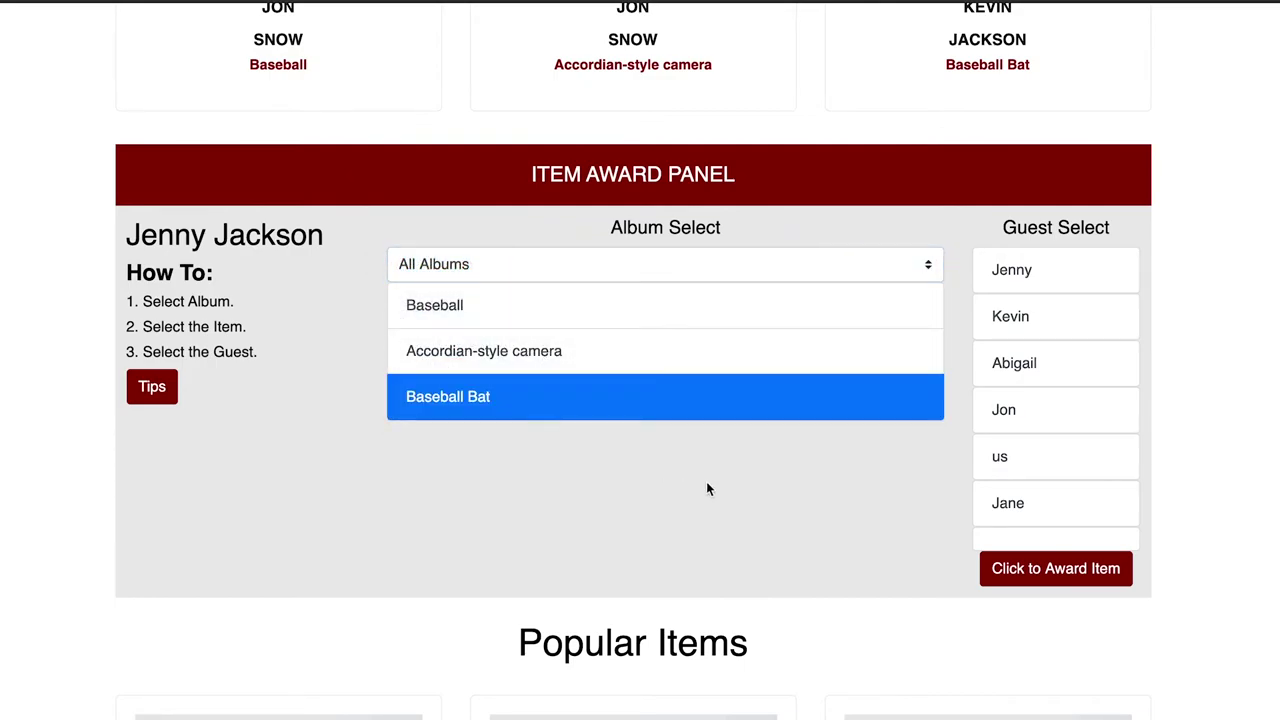
click(1027, 325)
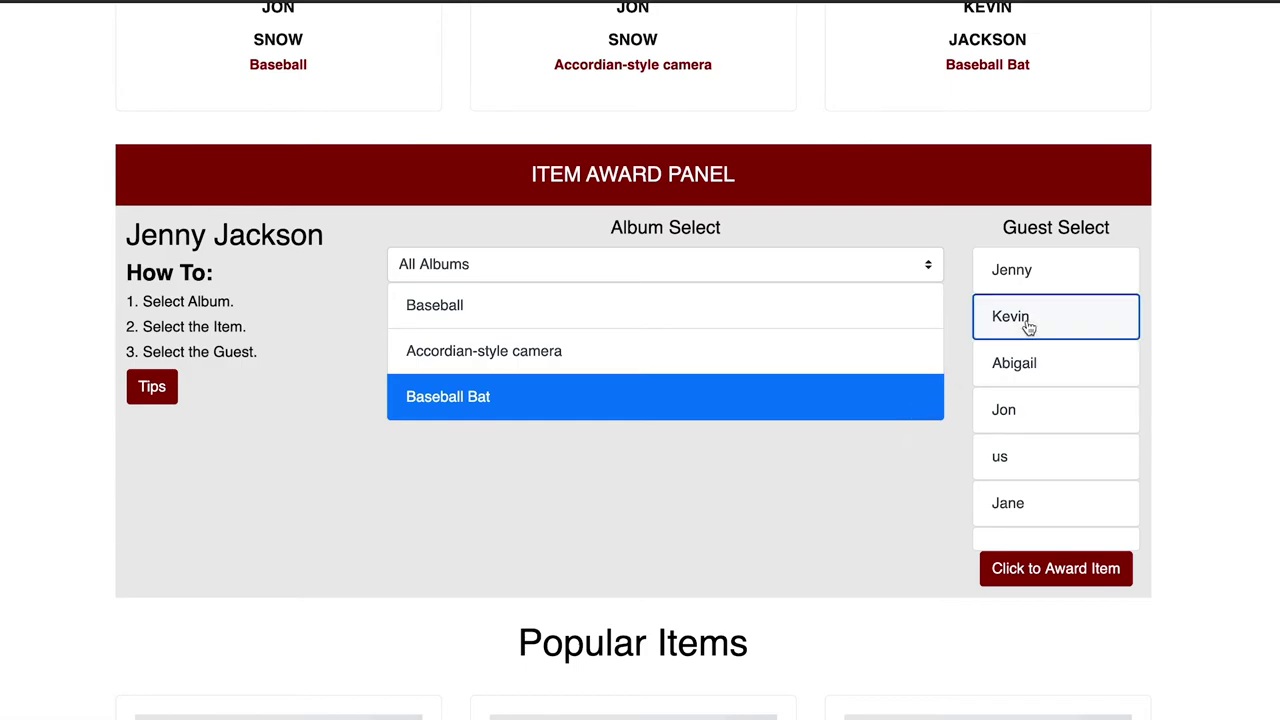
click(1064, 577)
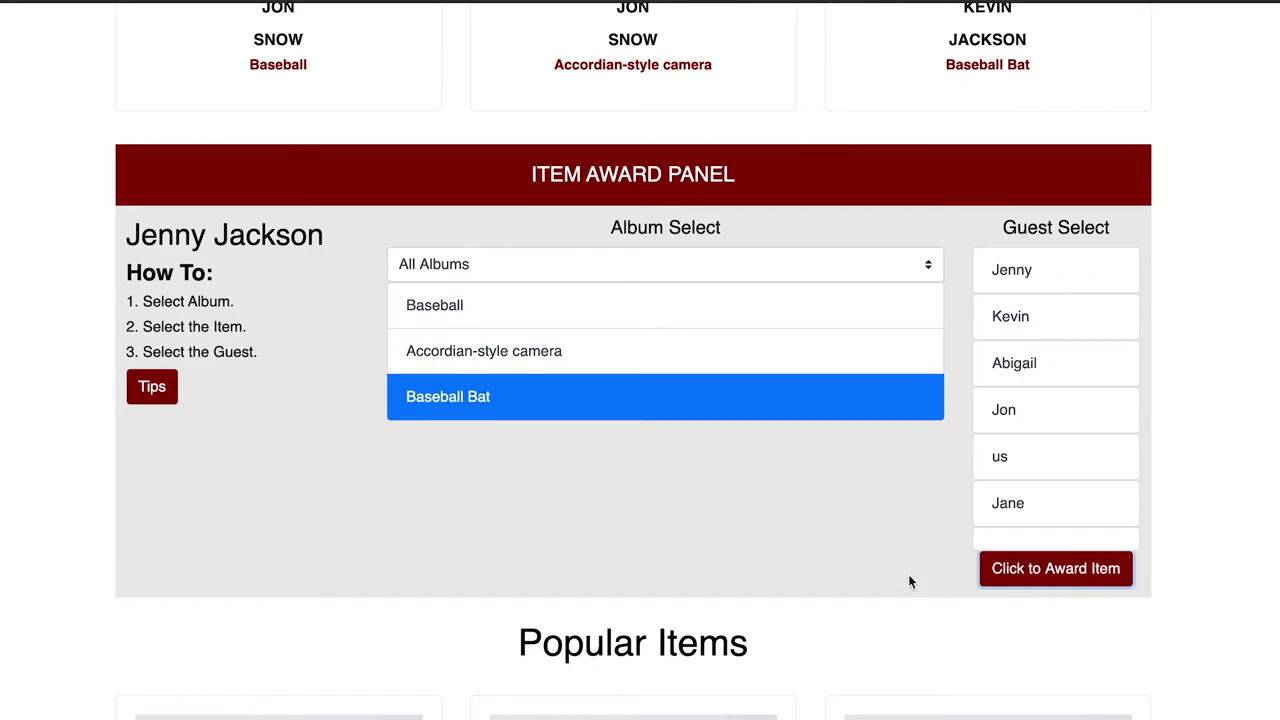
scroll(908, 581, down, 1)
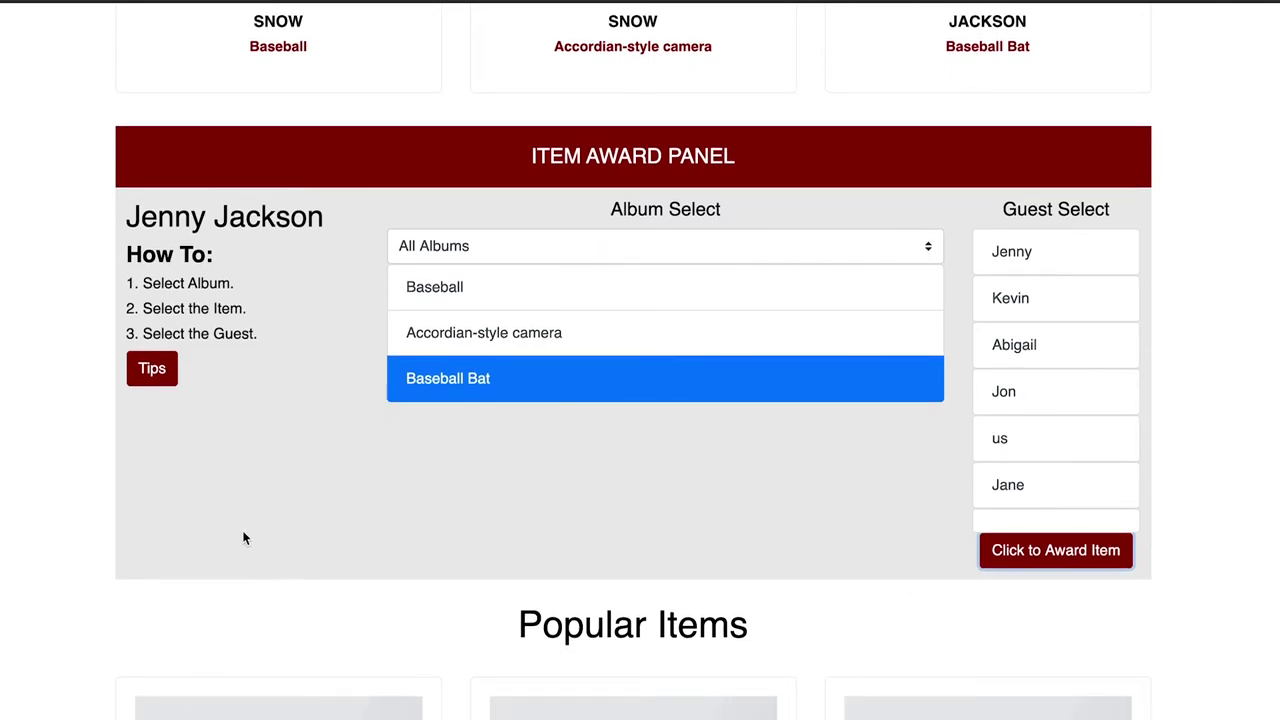
Show the owner and guest Tips, then scroll through Popular Items and back.
click(157, 375)
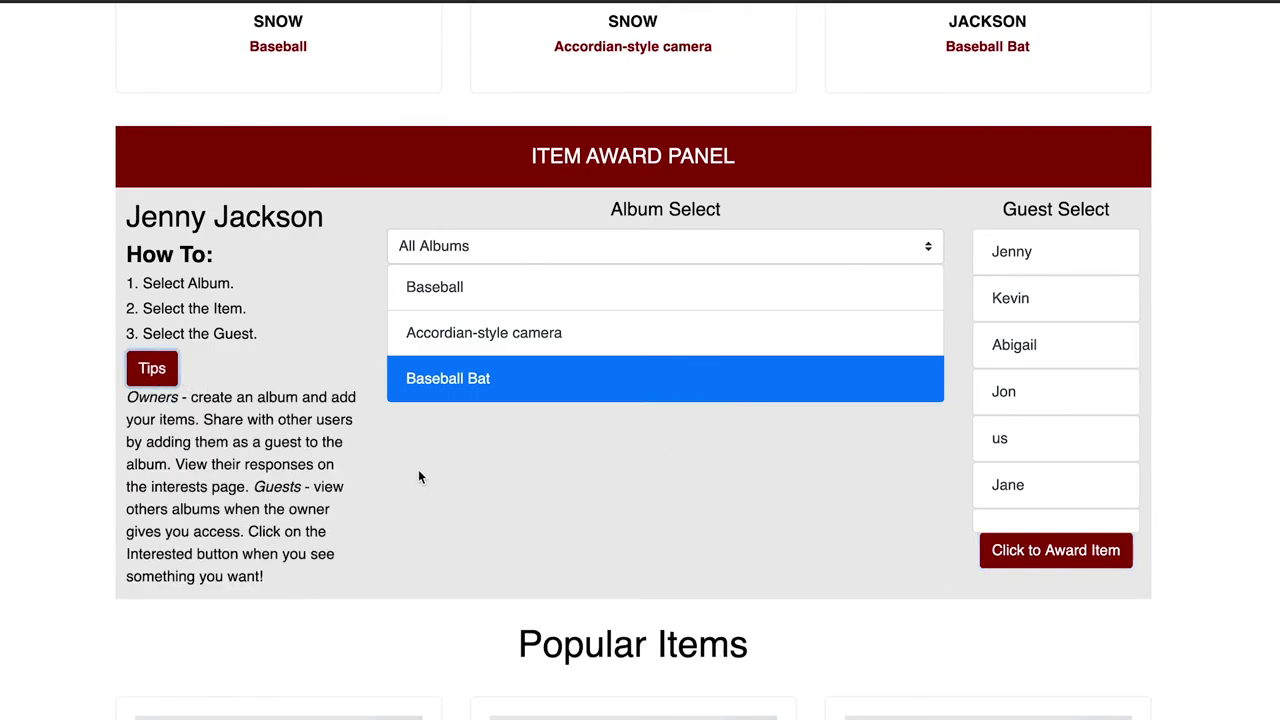
scroll(349, 558, down, 5)
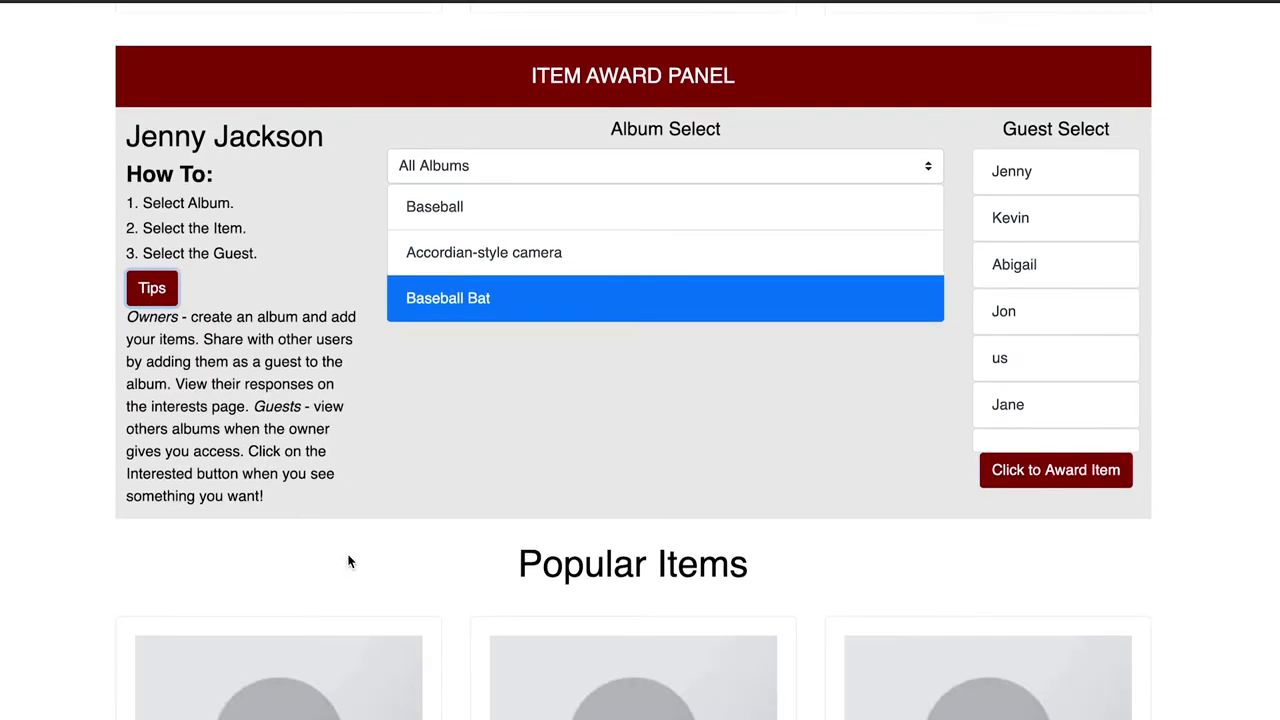
scroll(347, 553, down, 1)
scroll(347, 560, up, 12)
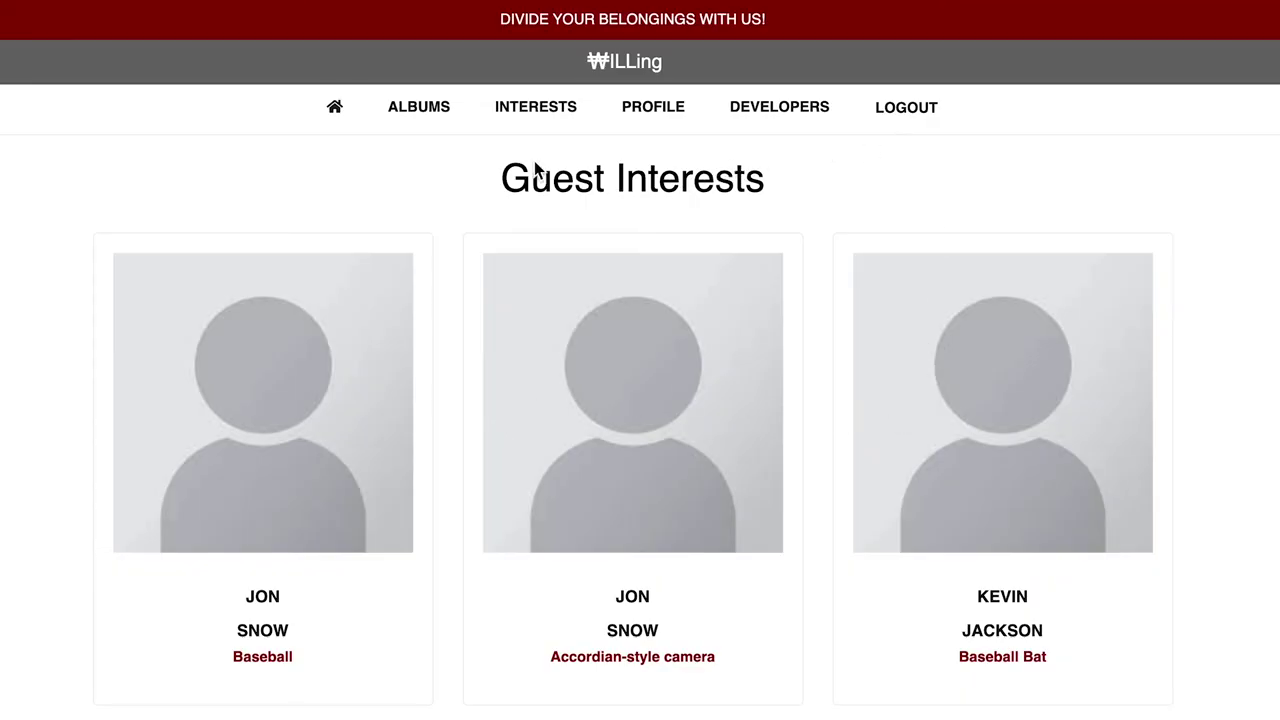
Go back to Albums and open the first album's Items Page with Baseball and Baseball Bat.
click(420, 112)
scroll(437, 169, down, 2)
scroll(445, 200, down, 5)
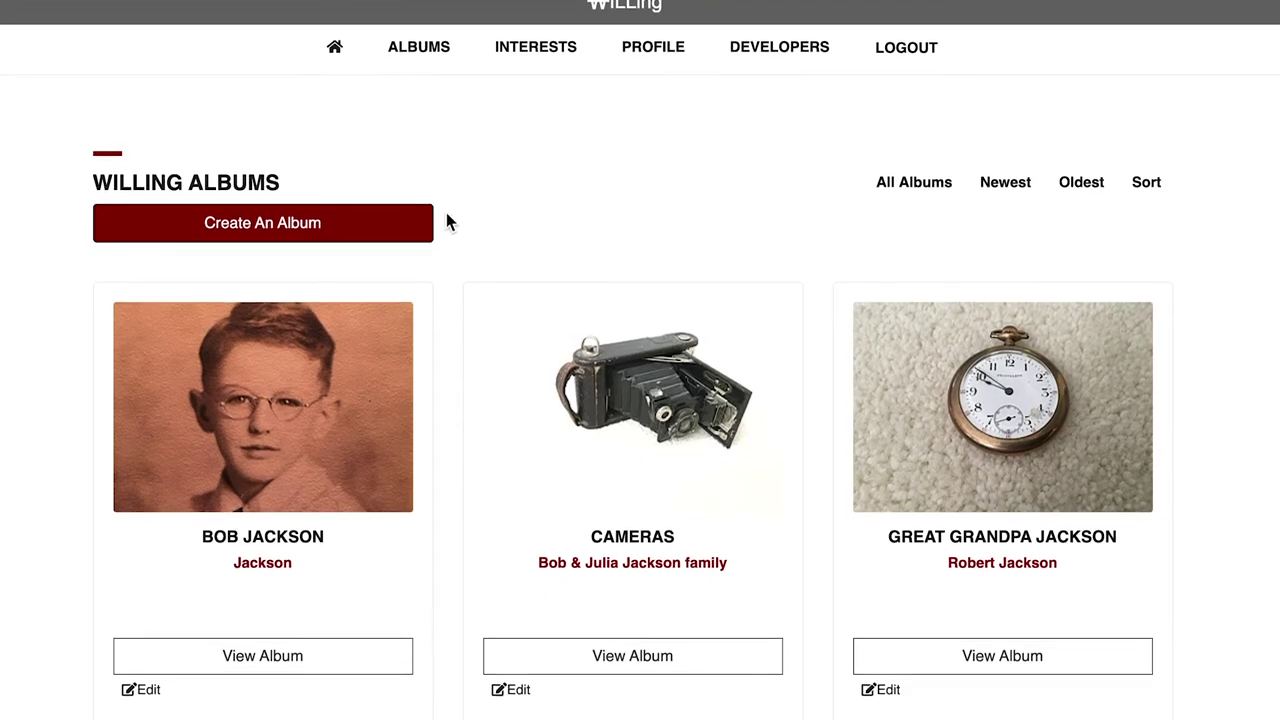
scroll(447, 226, down, 4)
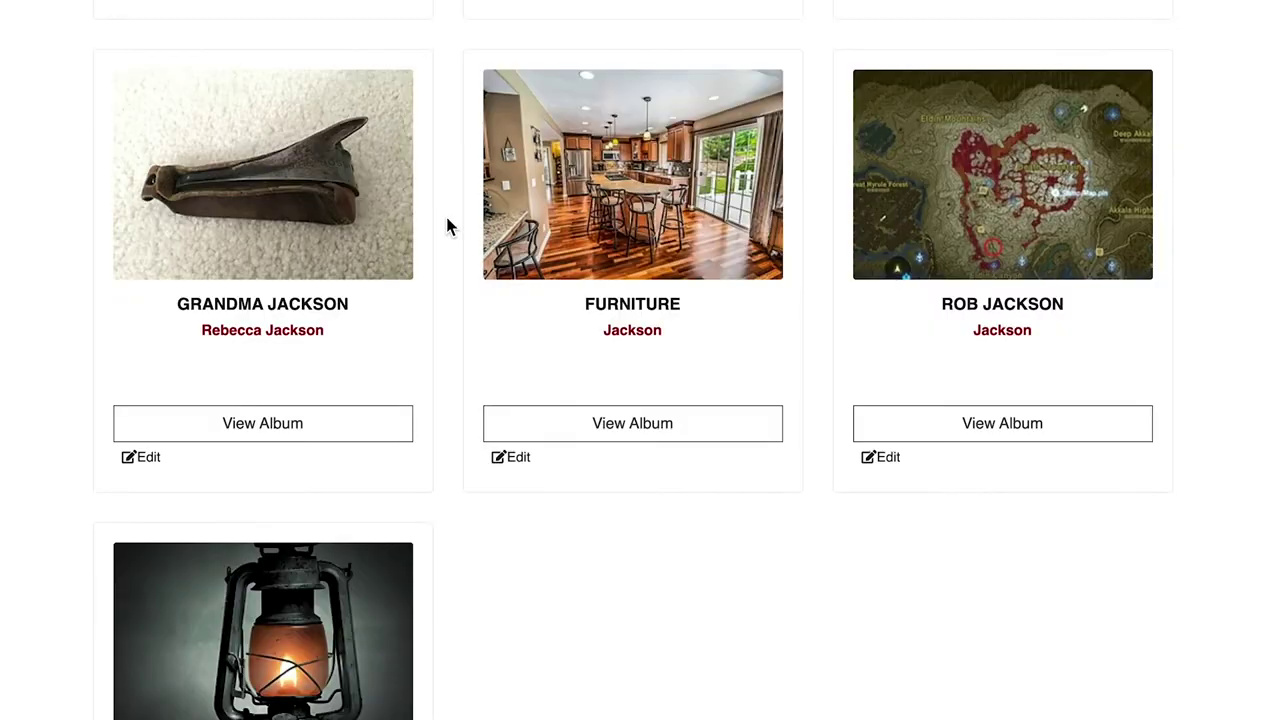
scroll(447, 226, up, 8)
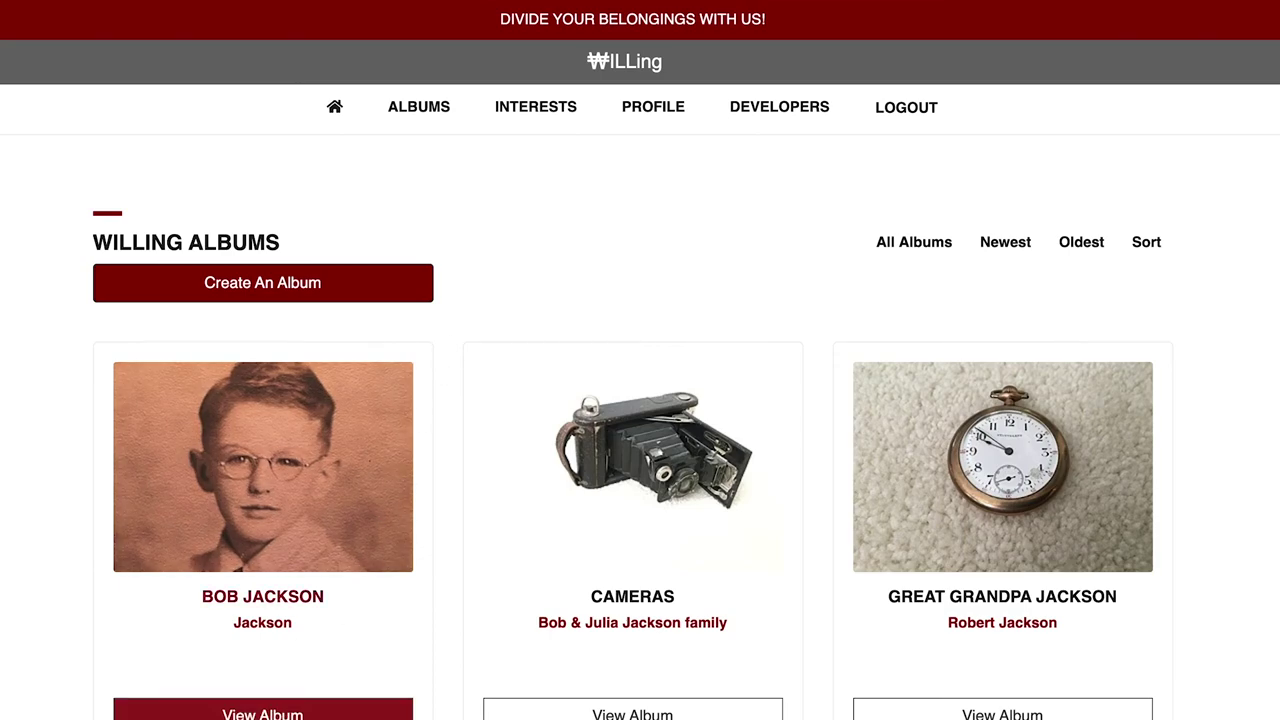
click(300, 712)
scroll(399, 559, down, 2)
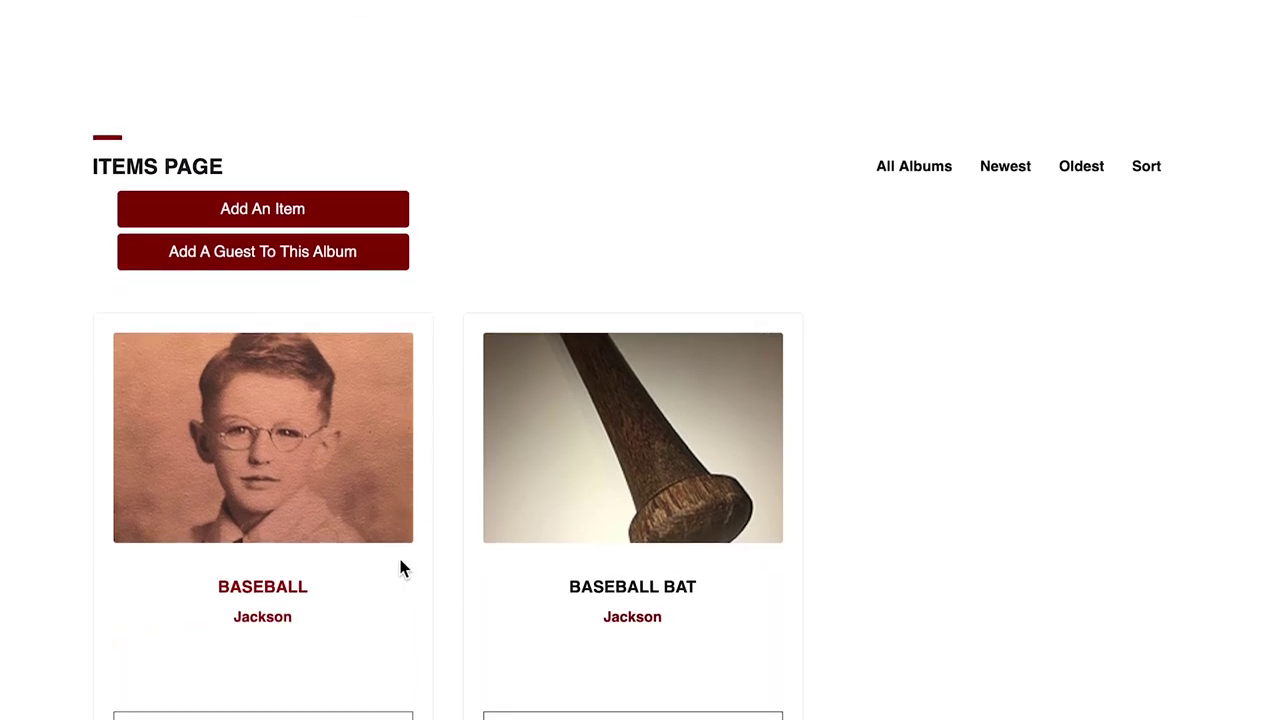
scroll(915, 582, up, 2)
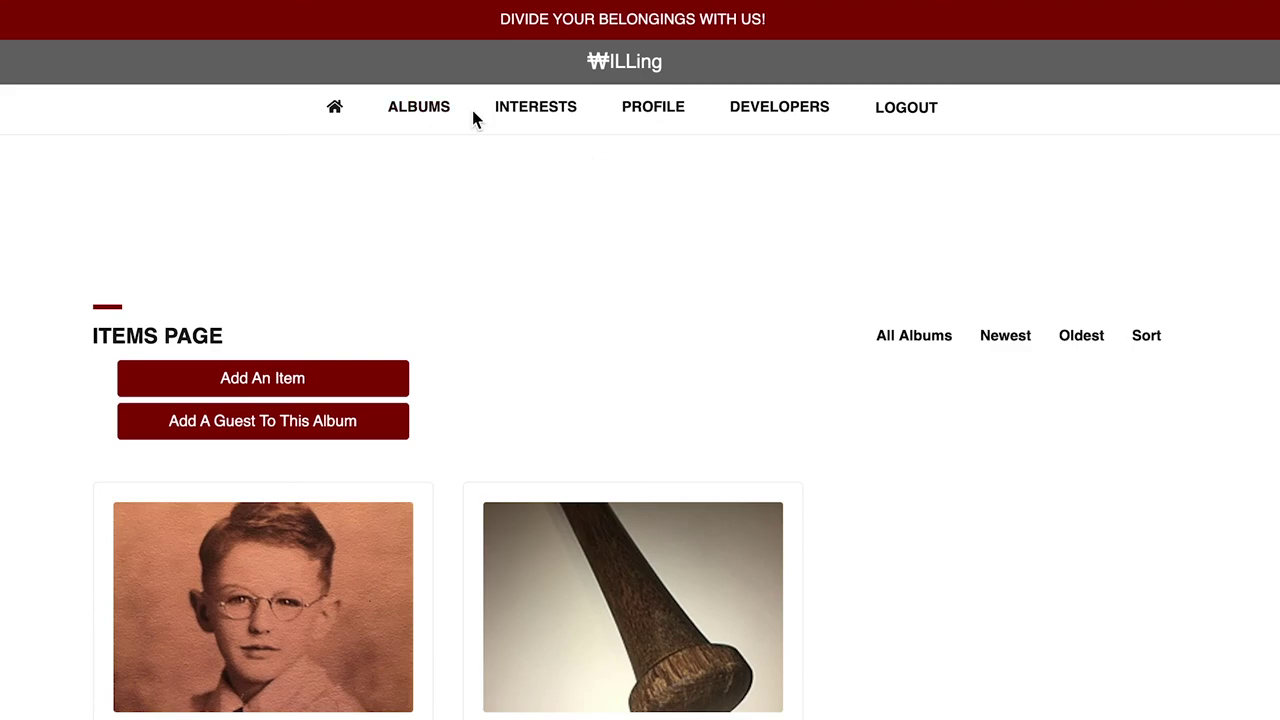
Go to the Developers page showing the Napoleon Hill quote and four software developer portraits.
click(782, 116)
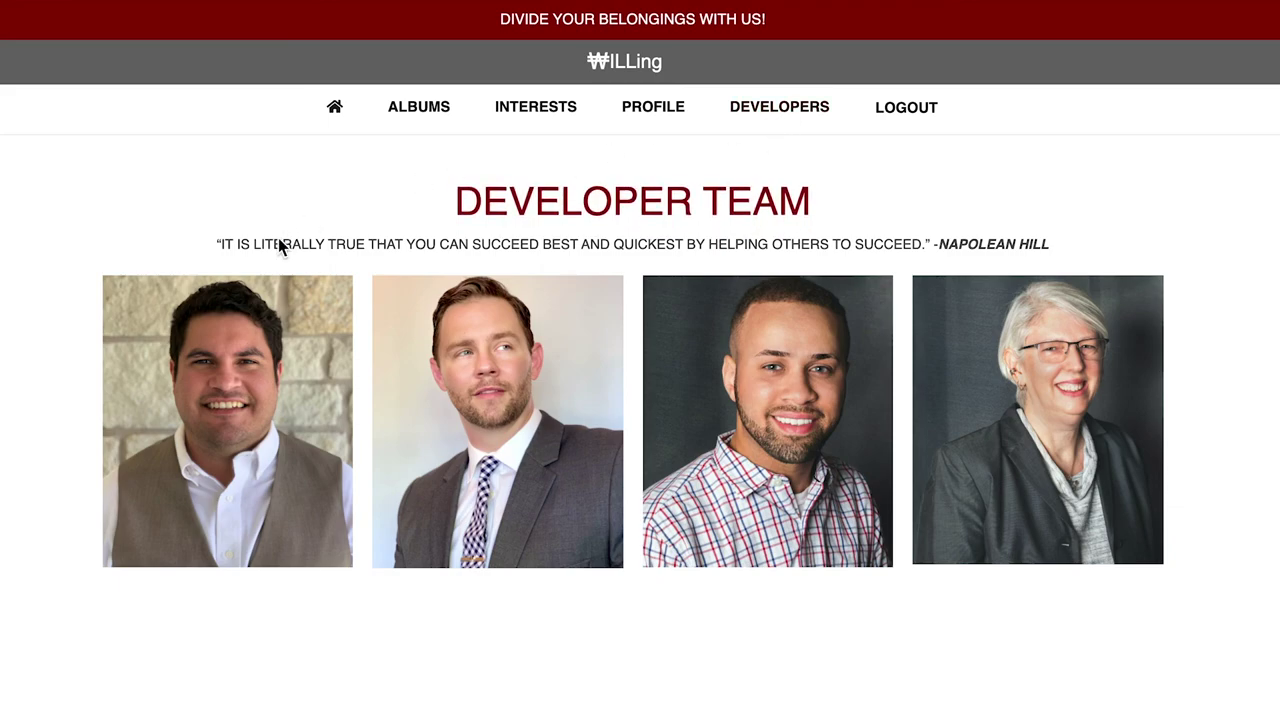
mouse_move(237, 463)
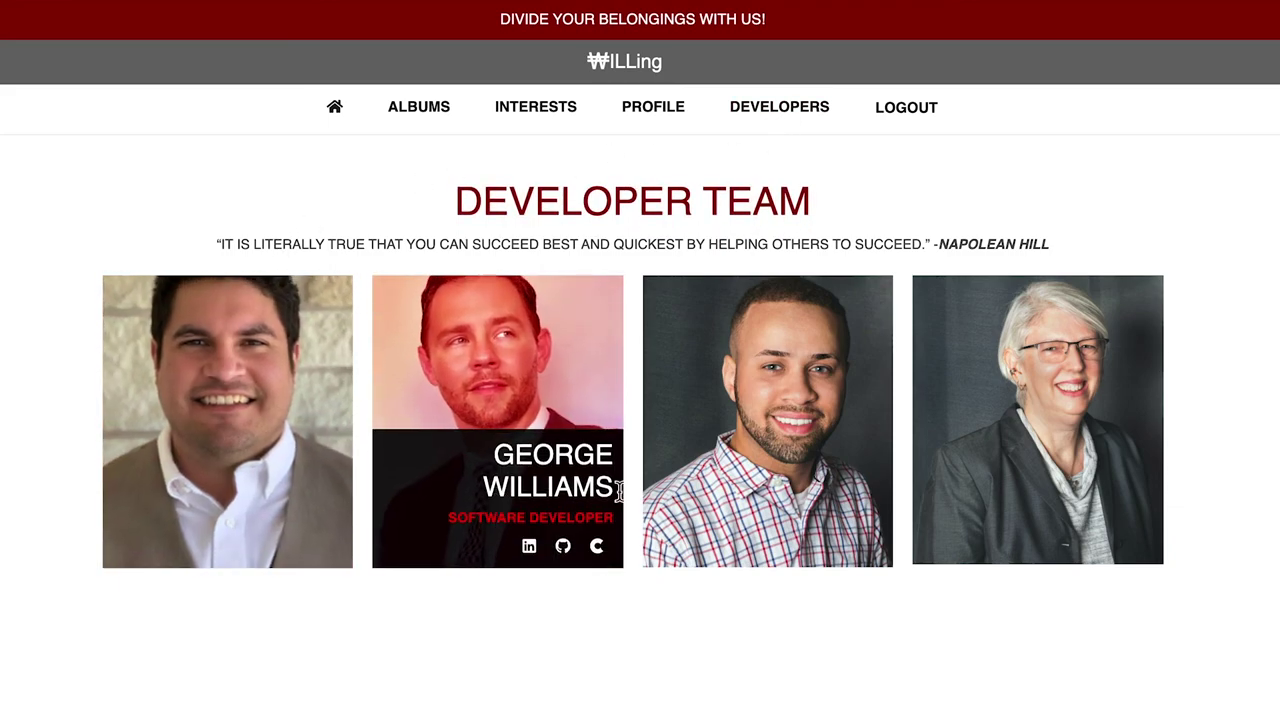
mouse_move(737, 491)
mouse_move(989, 474)
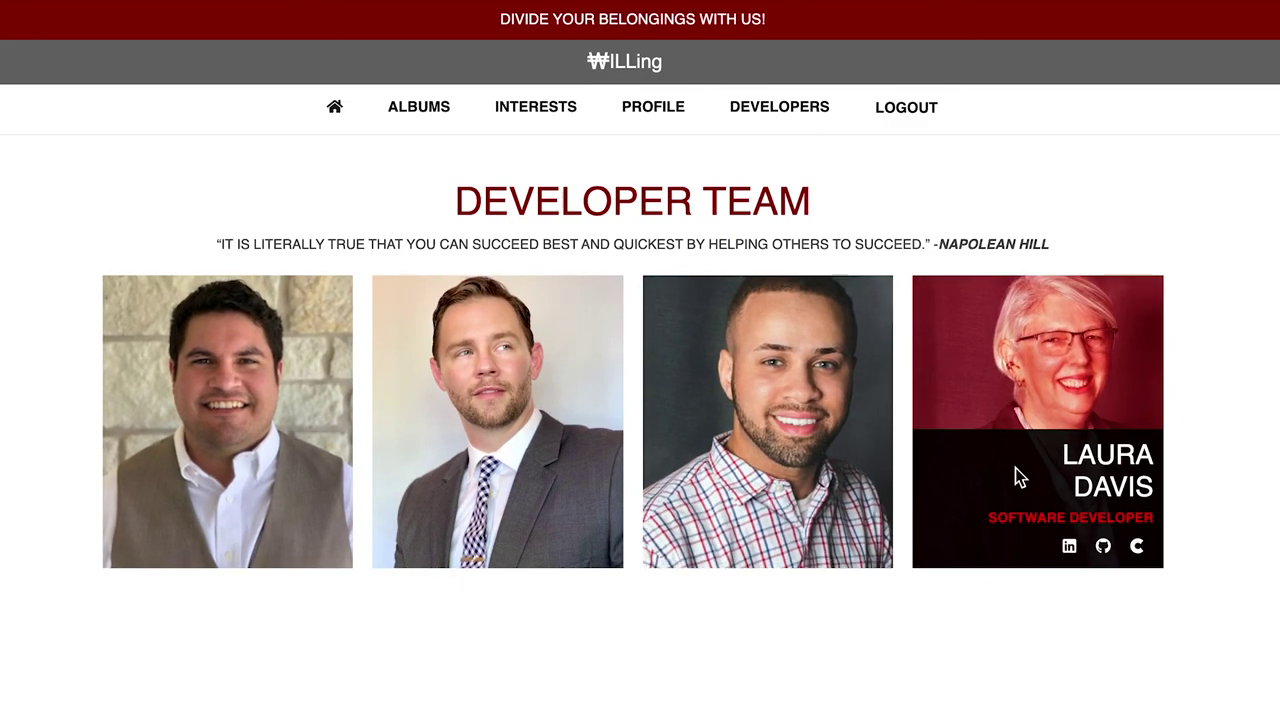